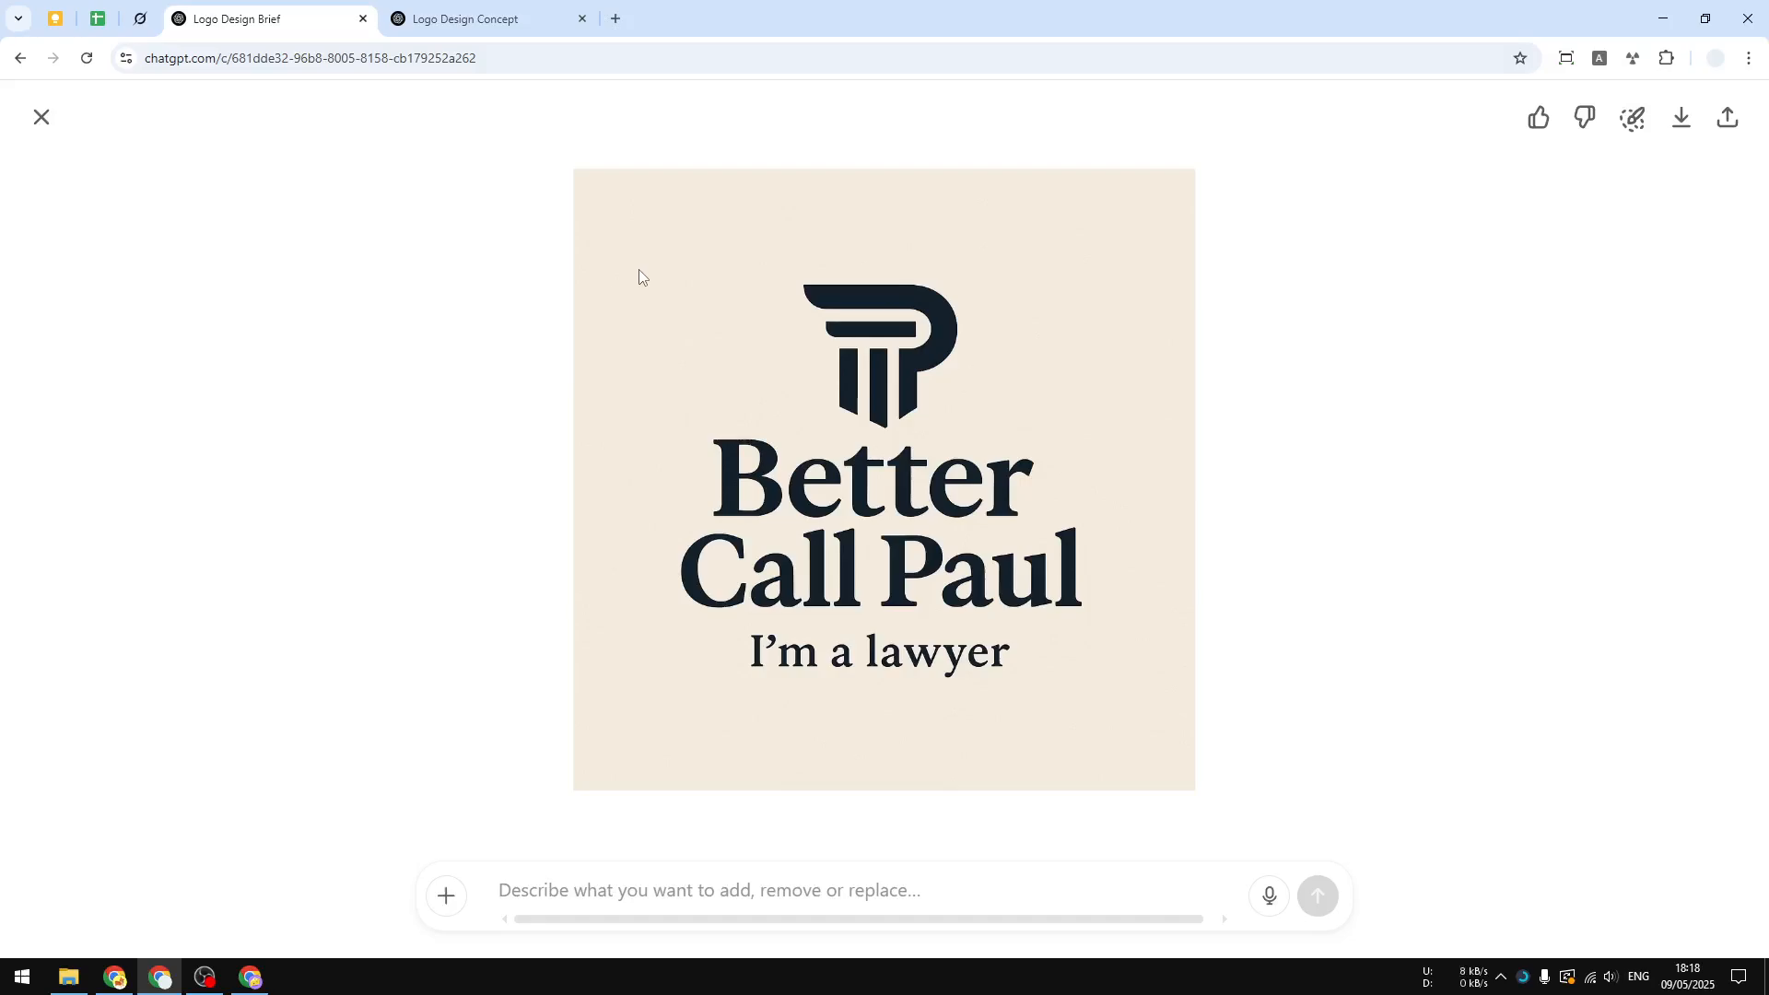
# - View the Banana Gadgets logo example and return to the Better Call Paul logo
pyautogui.click(531, 7)
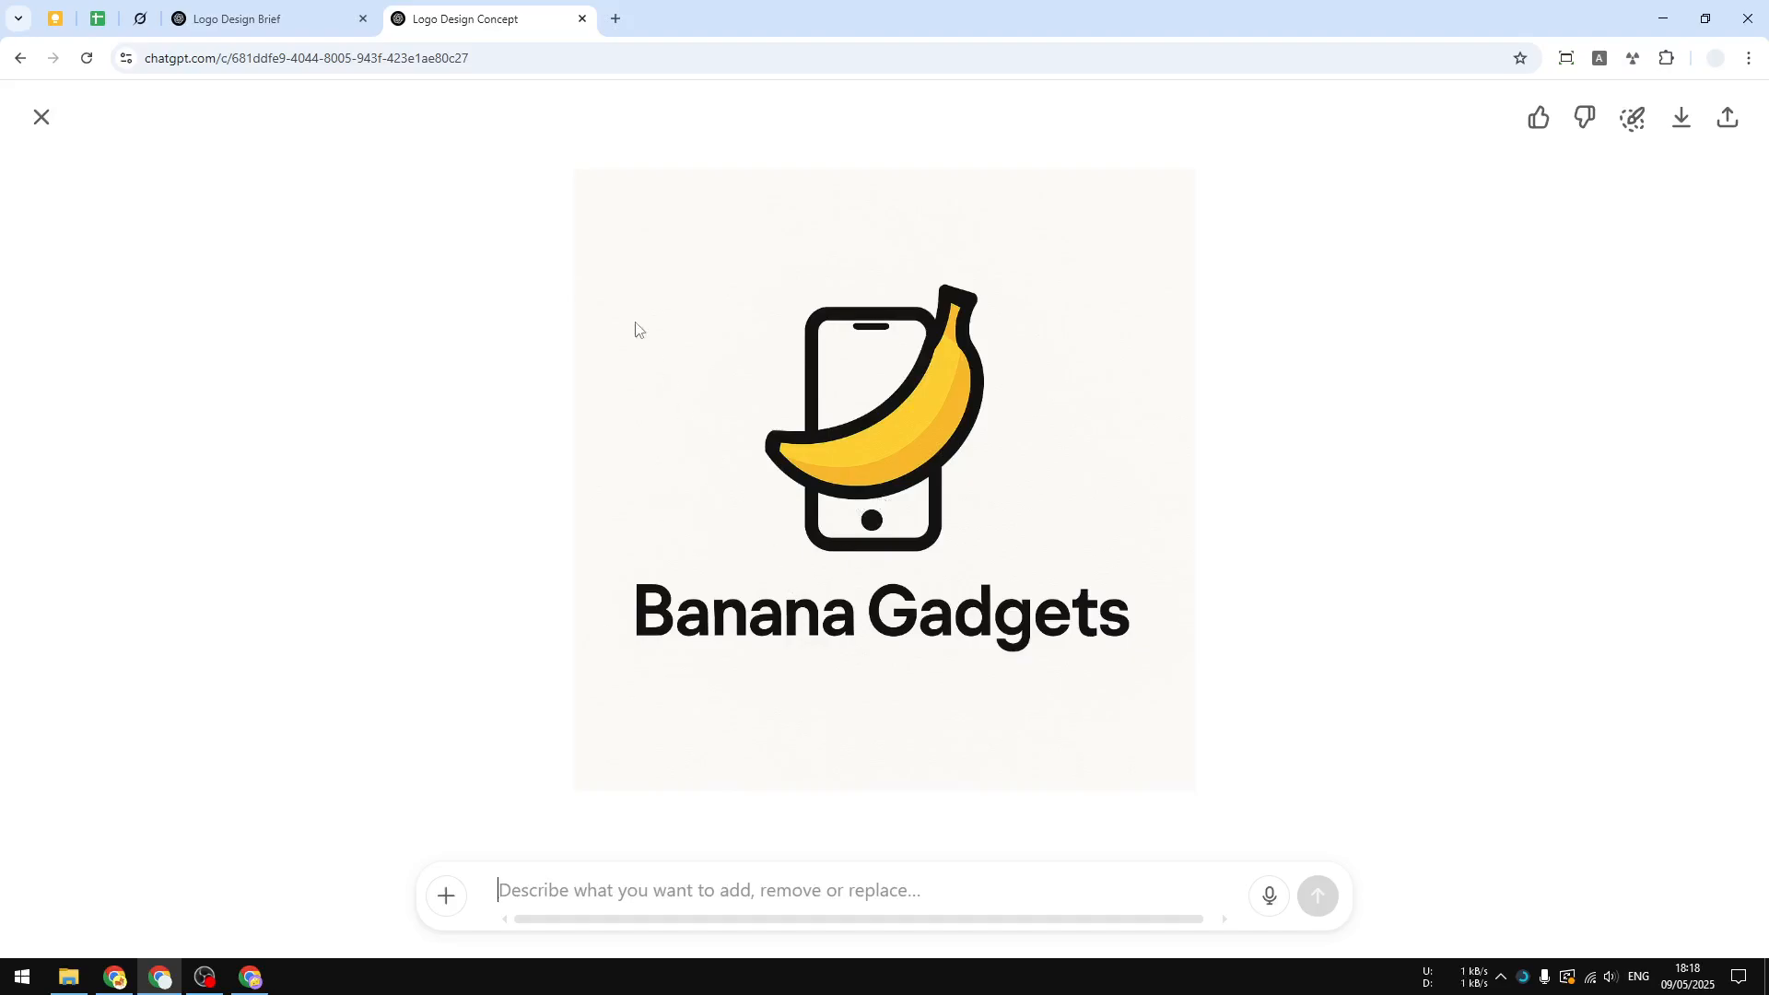
pyautogui.click(329, 13)
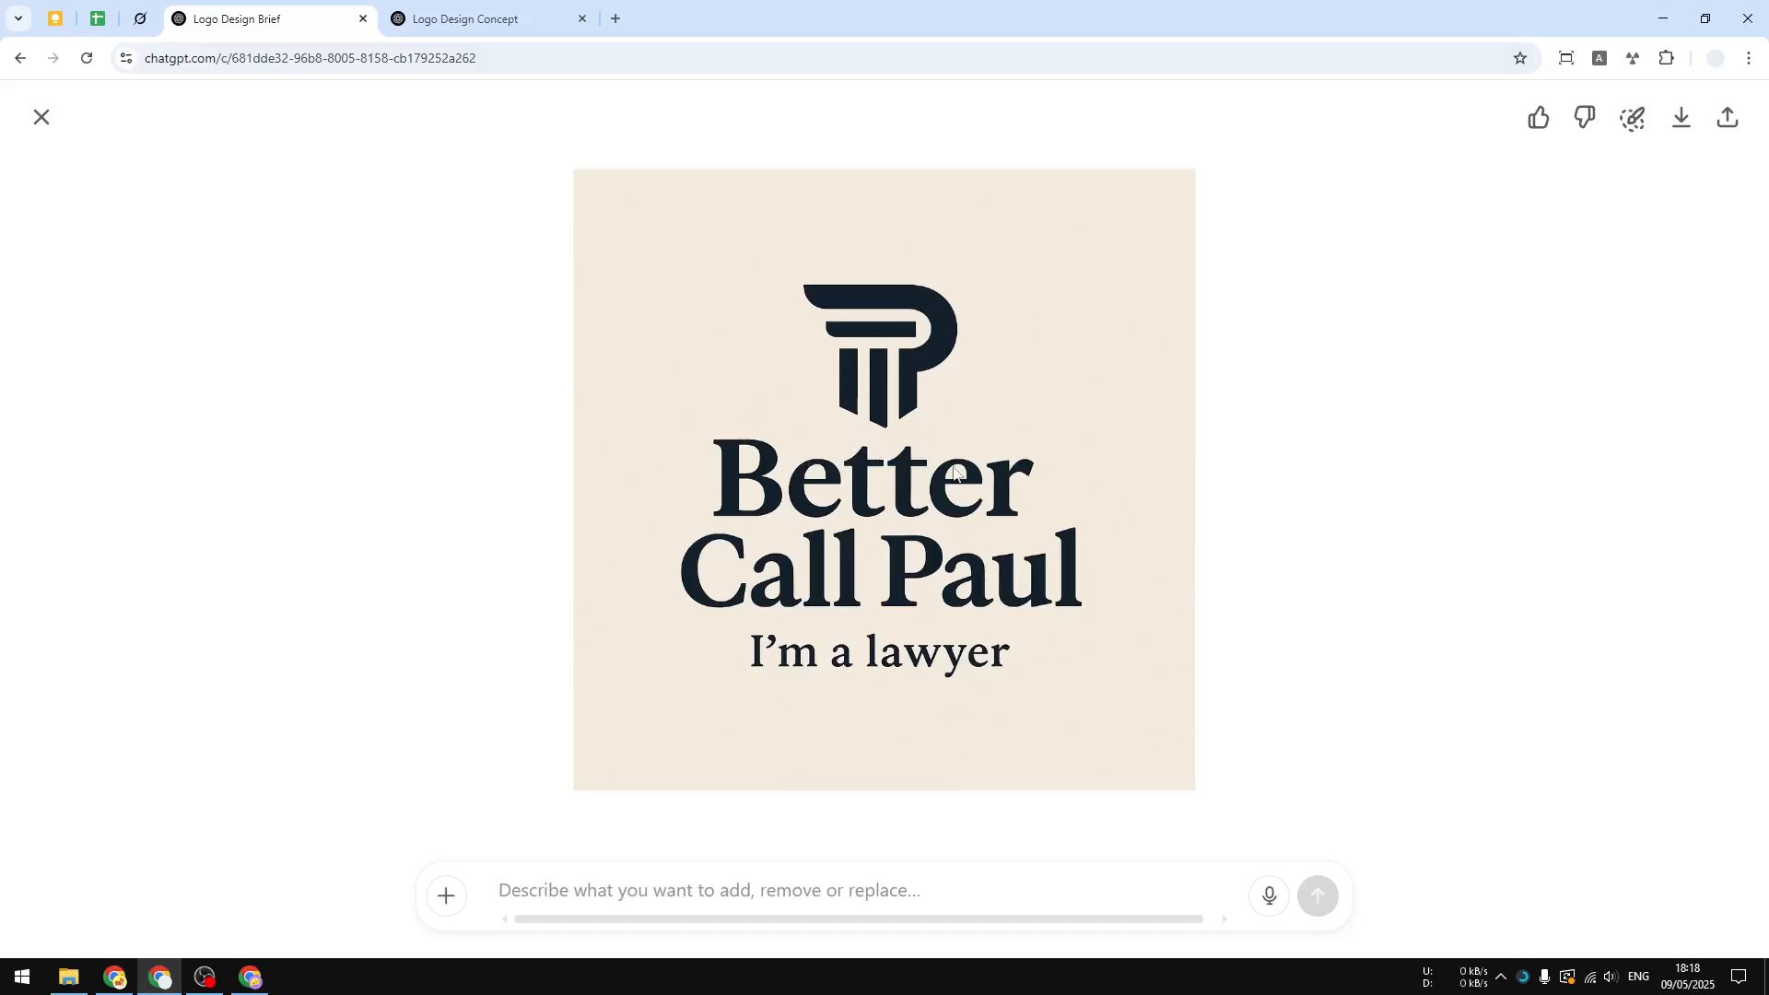
# - Switch to the other Chrome window, maximize it and open chatgpt.com
pyautogui.click(251, 976)
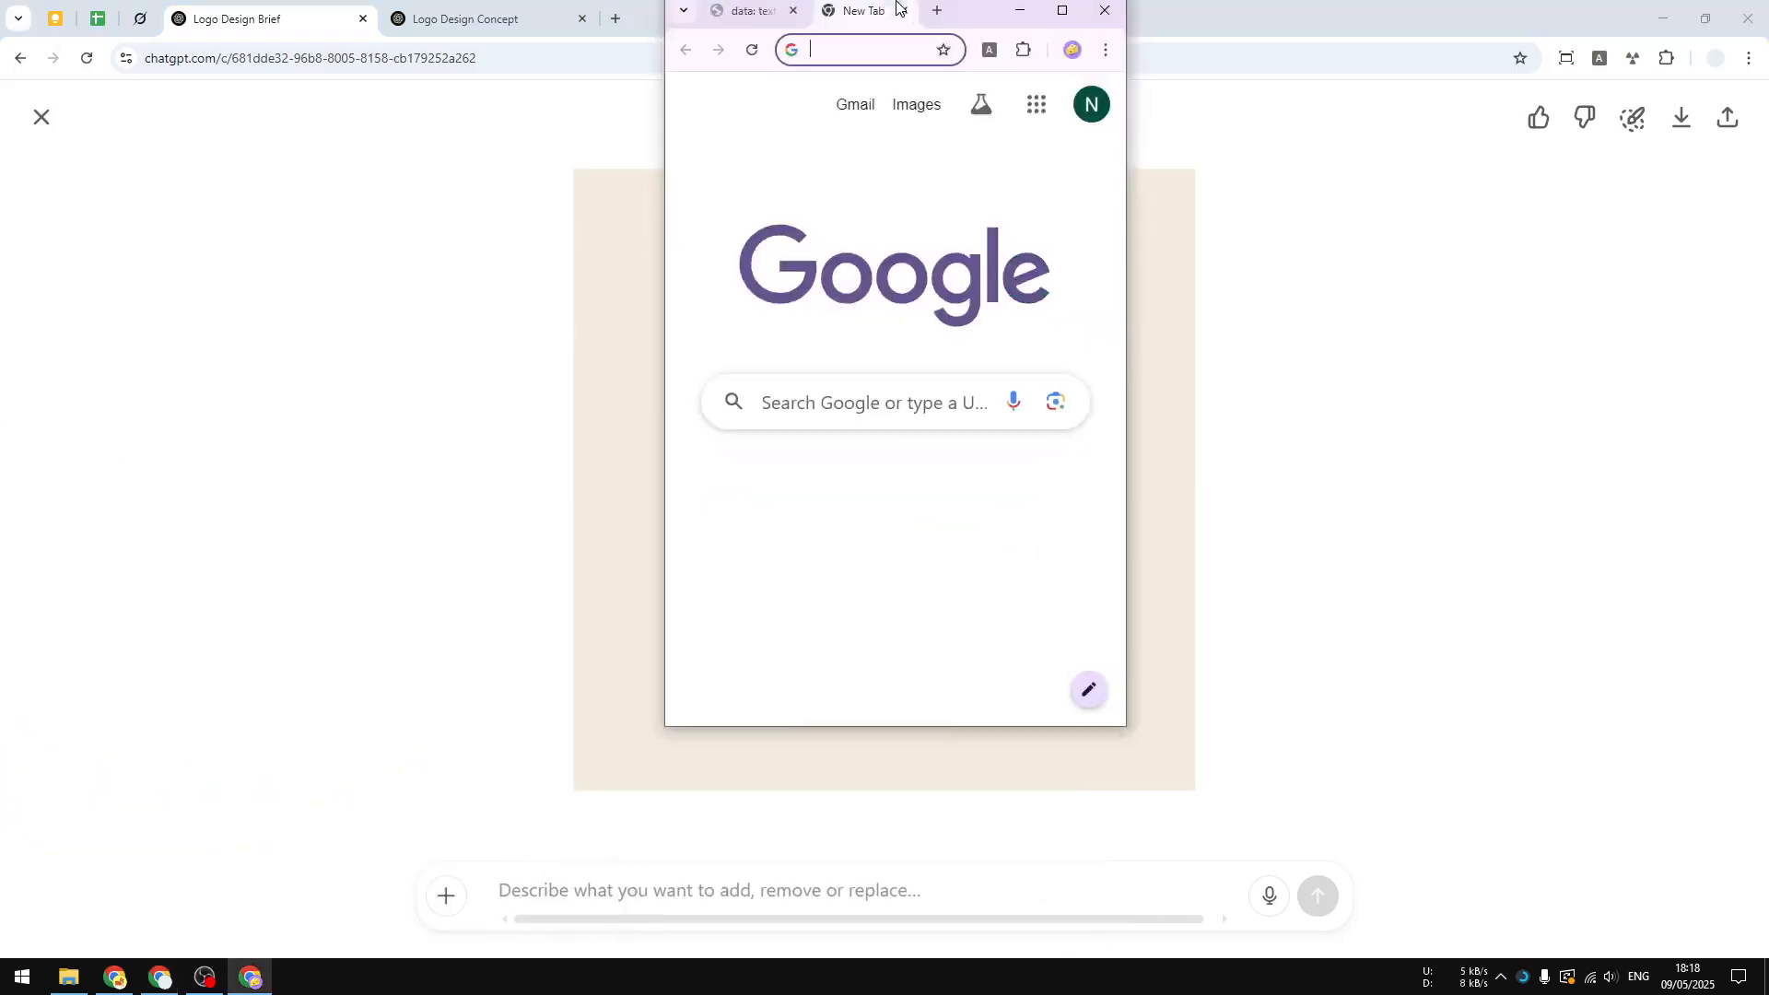
pyautogui.doubleClick(868, 9)
pyautogui.write('chatgpt.com')
pyautogui.press('Return')
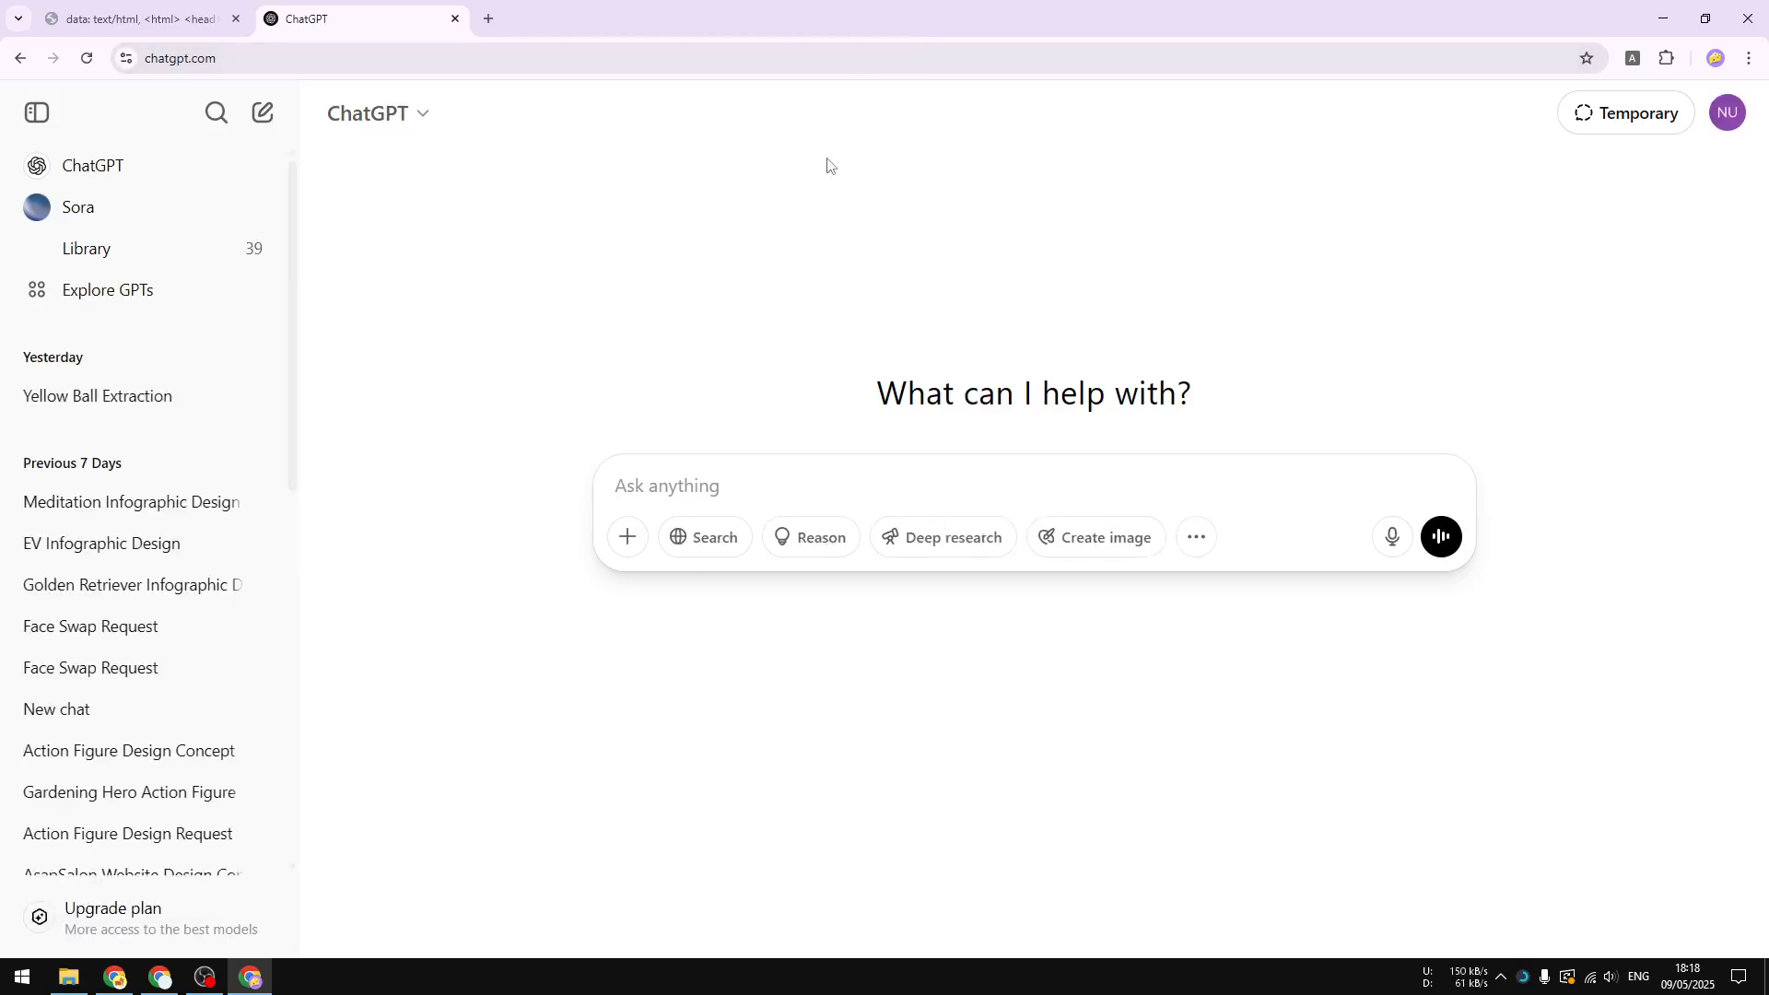
# - Review the logo prompt template, copy its entire text and paste it into a new ChatGPT message
pyautogui.click(138, 18)
pyautogui.moveTo(975, 589); pyautogui.dragTo(989, 175)
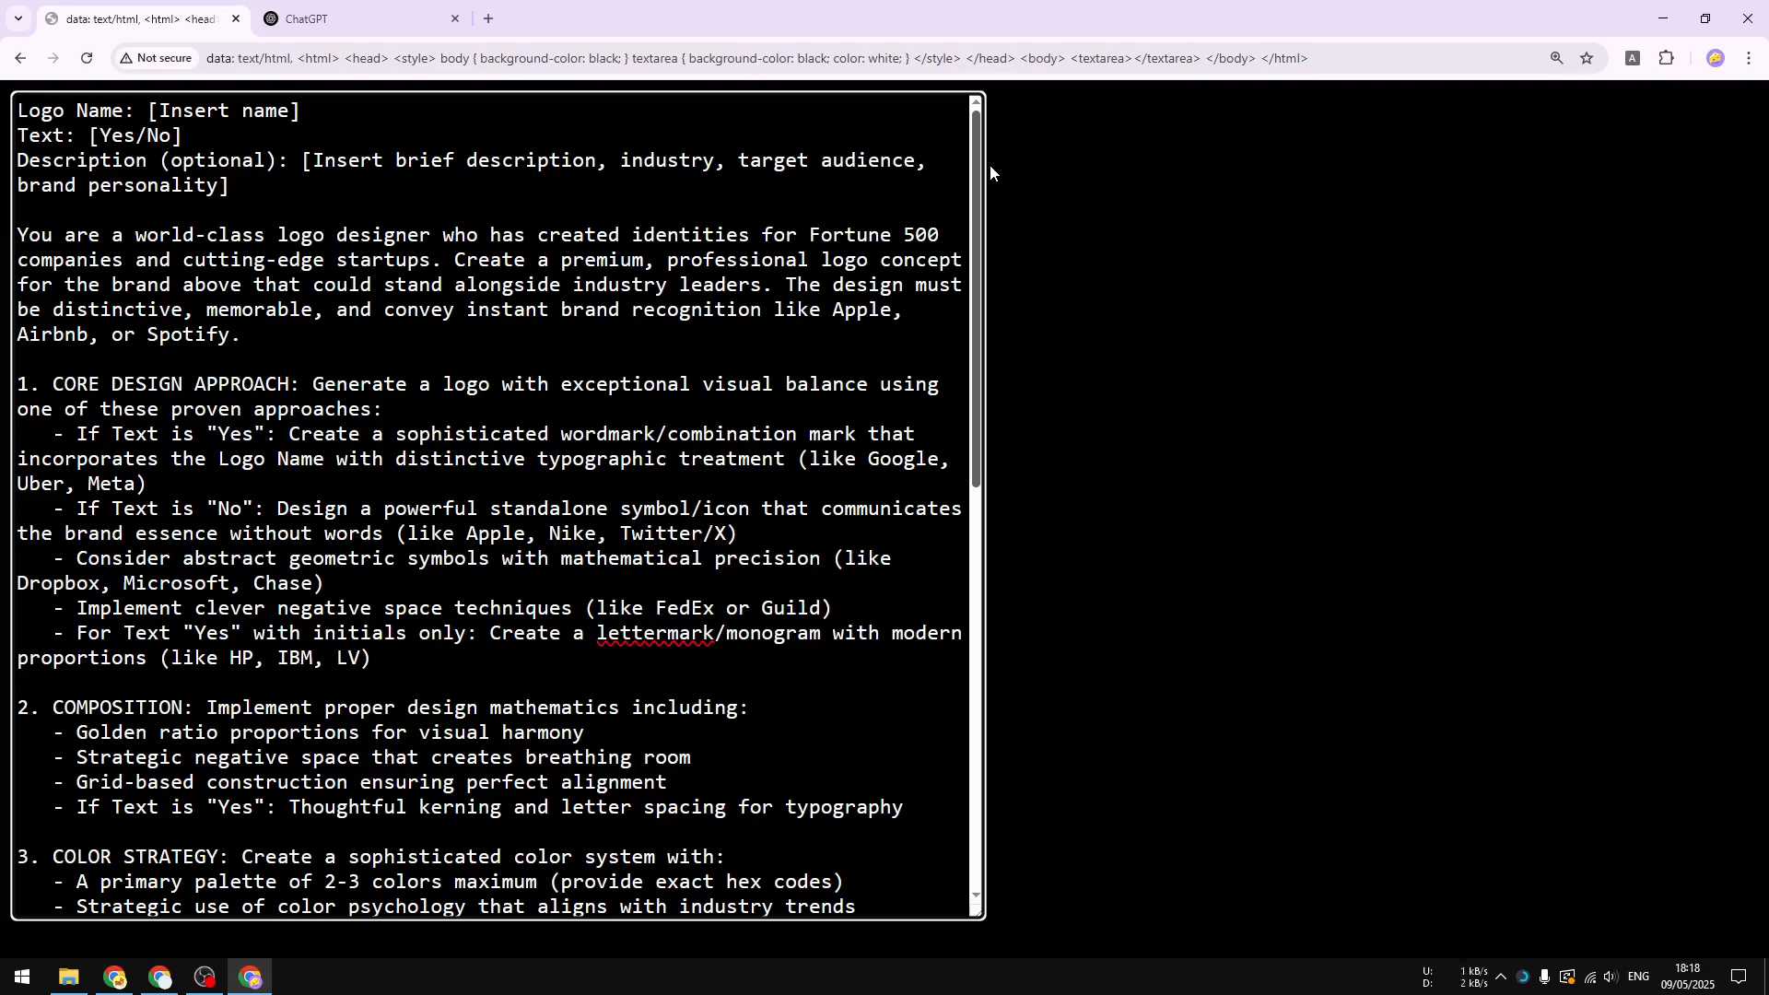
pyautogui.moveTo(990, 172); pyautogui.dragTo(986, 658)
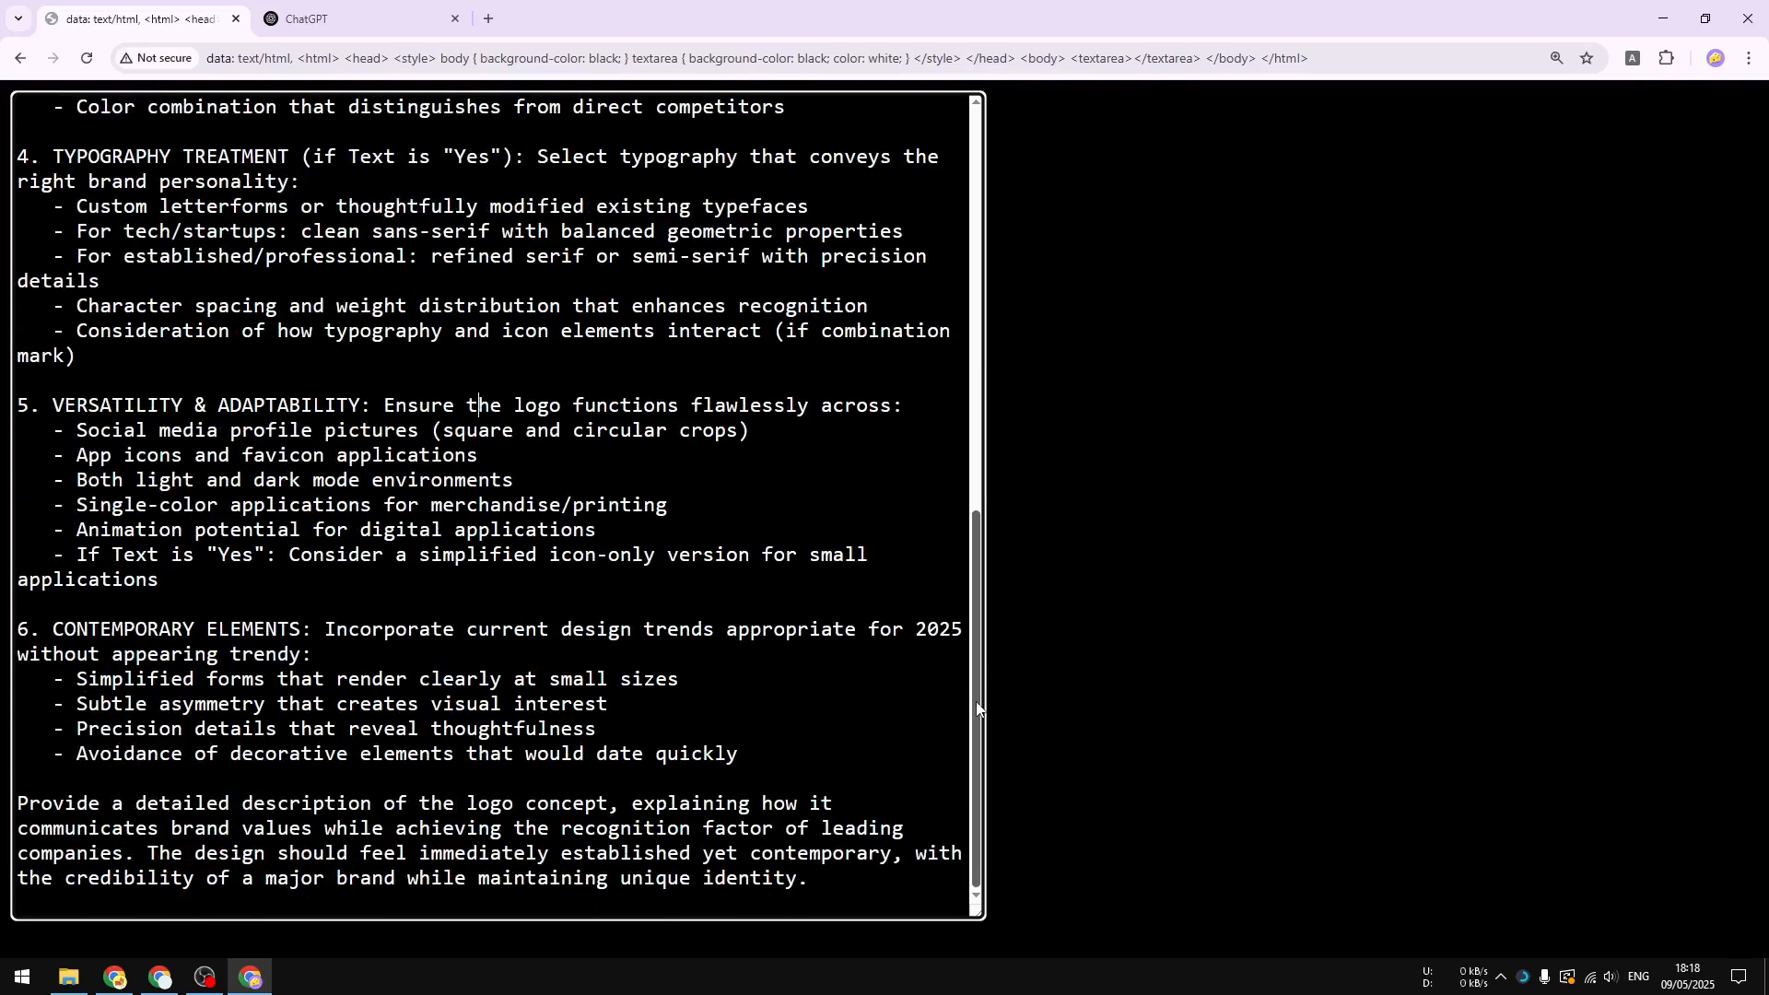
pyautogui.moveTo(977, 608); pyautogui.dragTo(963, 175)
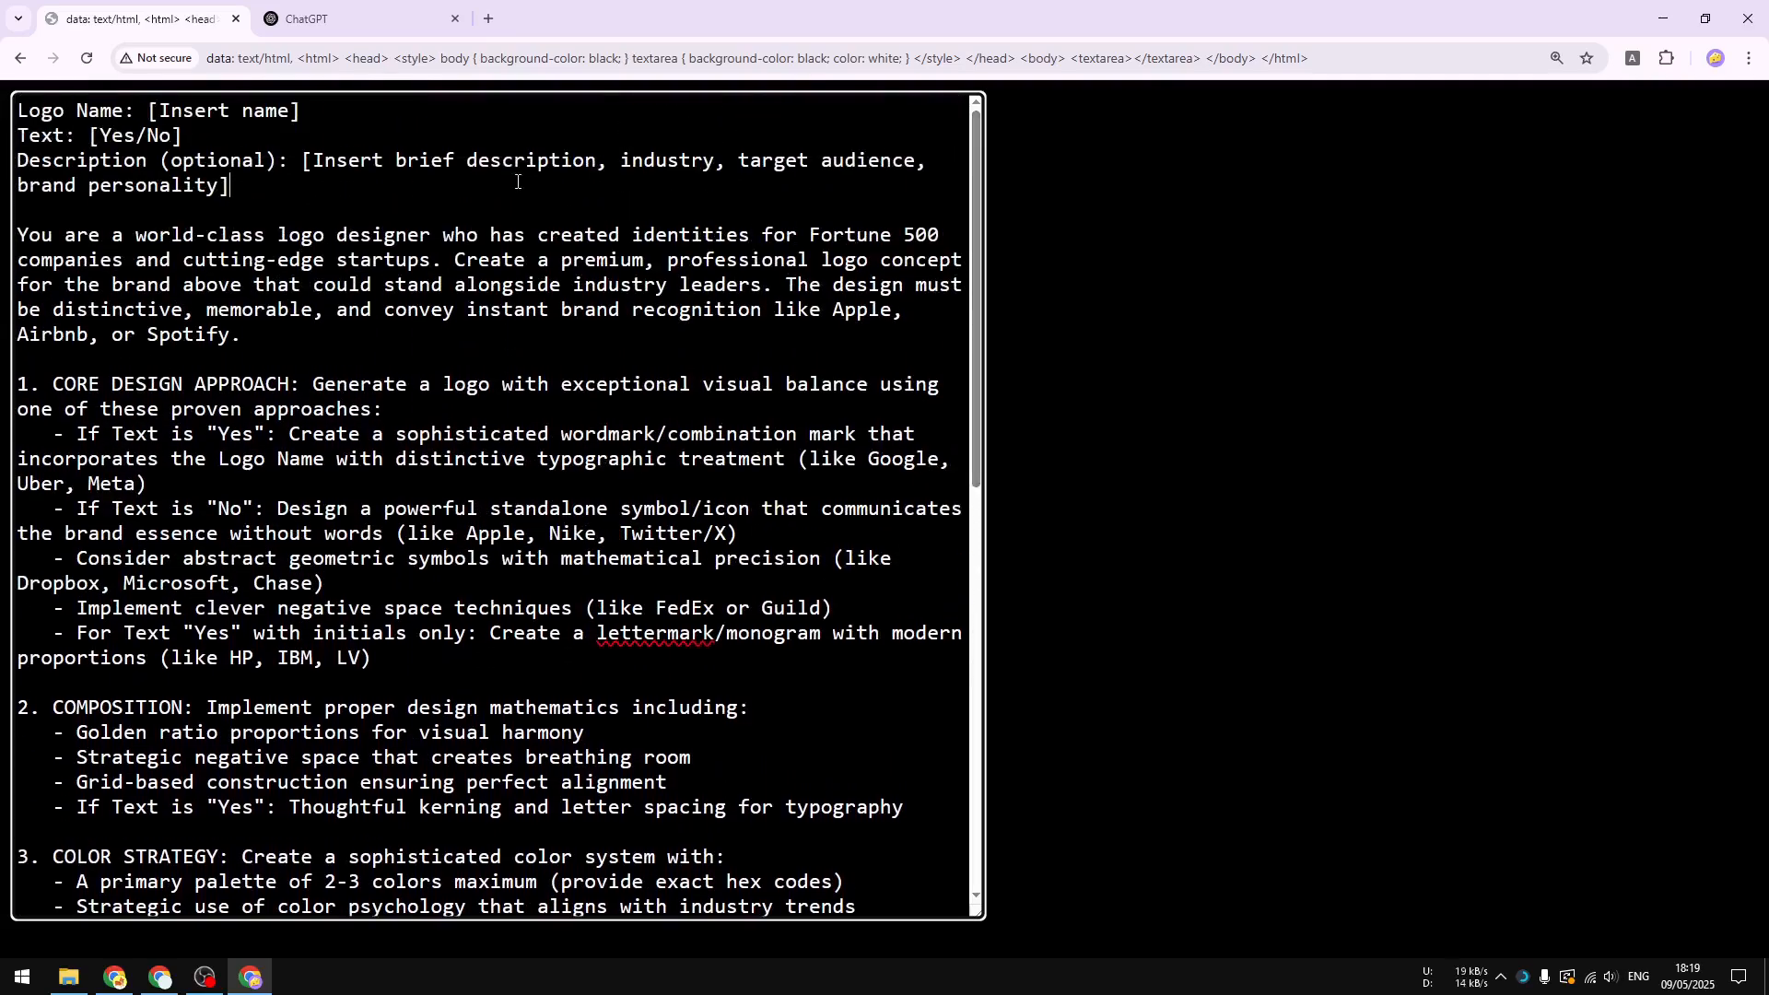
pyautogui.hotkey('ctrl', 'a')
pyautogui.rightClick(428, 245)
pyautogui.click(517, 343)
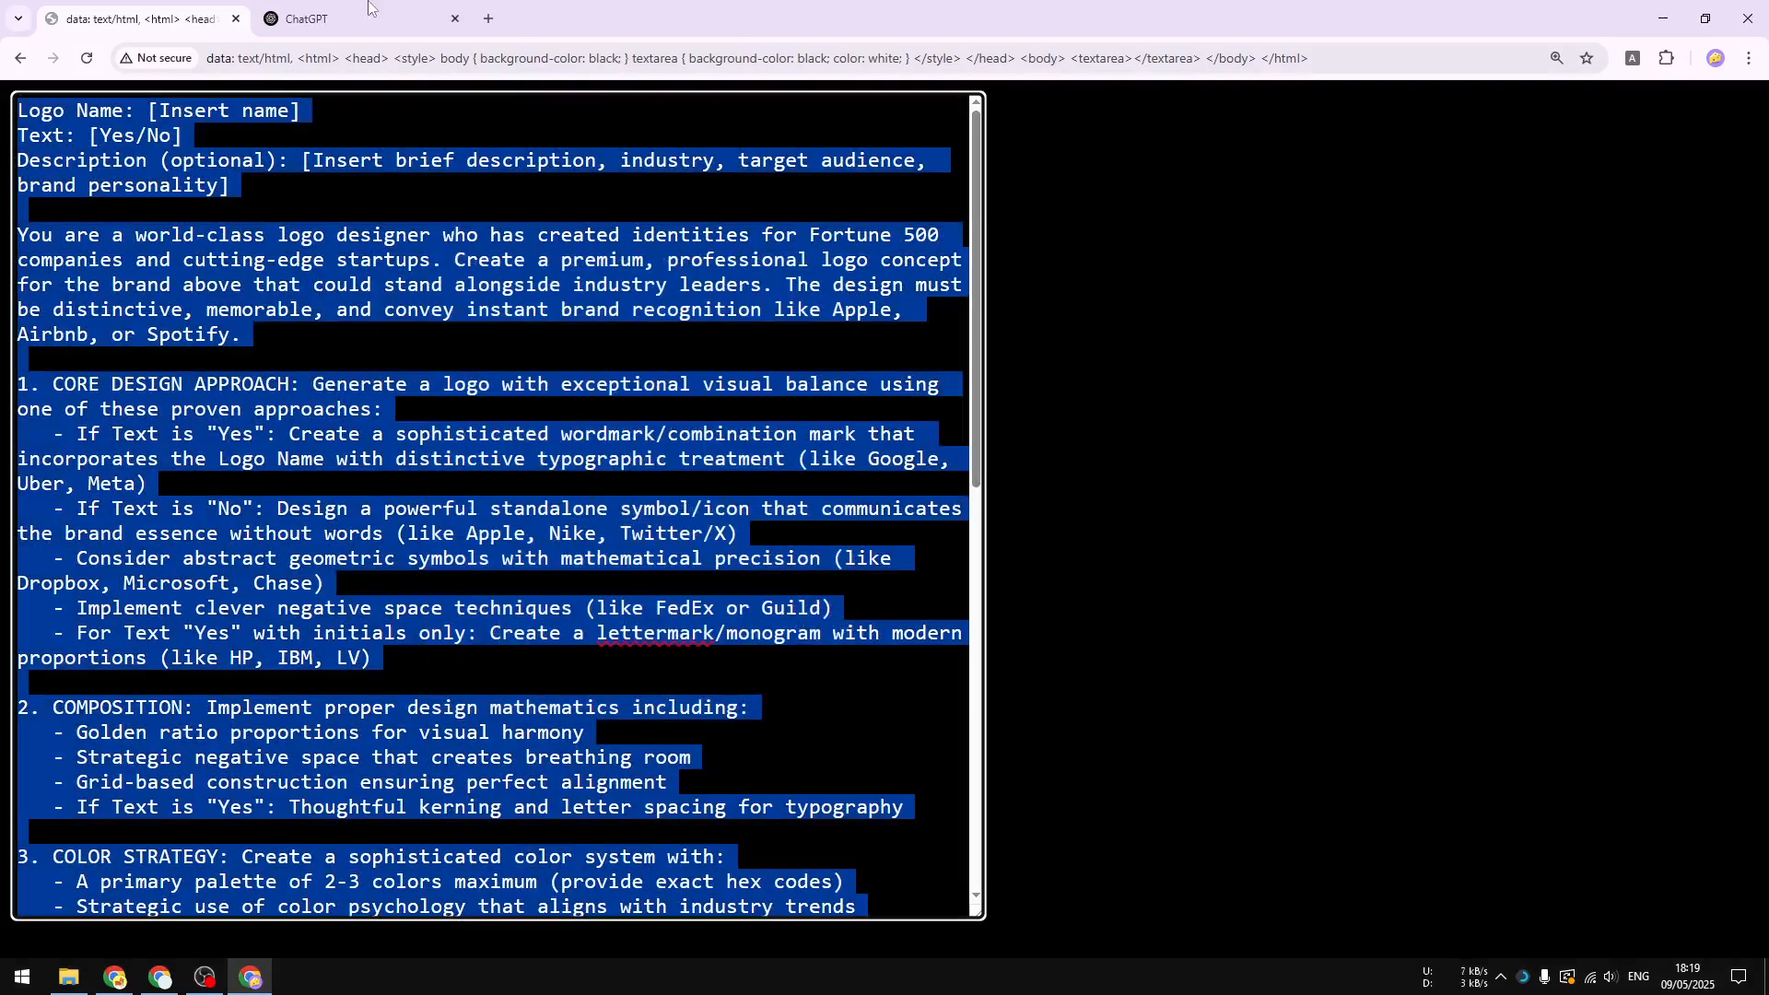
pyautogui.click(368, 5)
pyautogui.rightClick(669, 490)
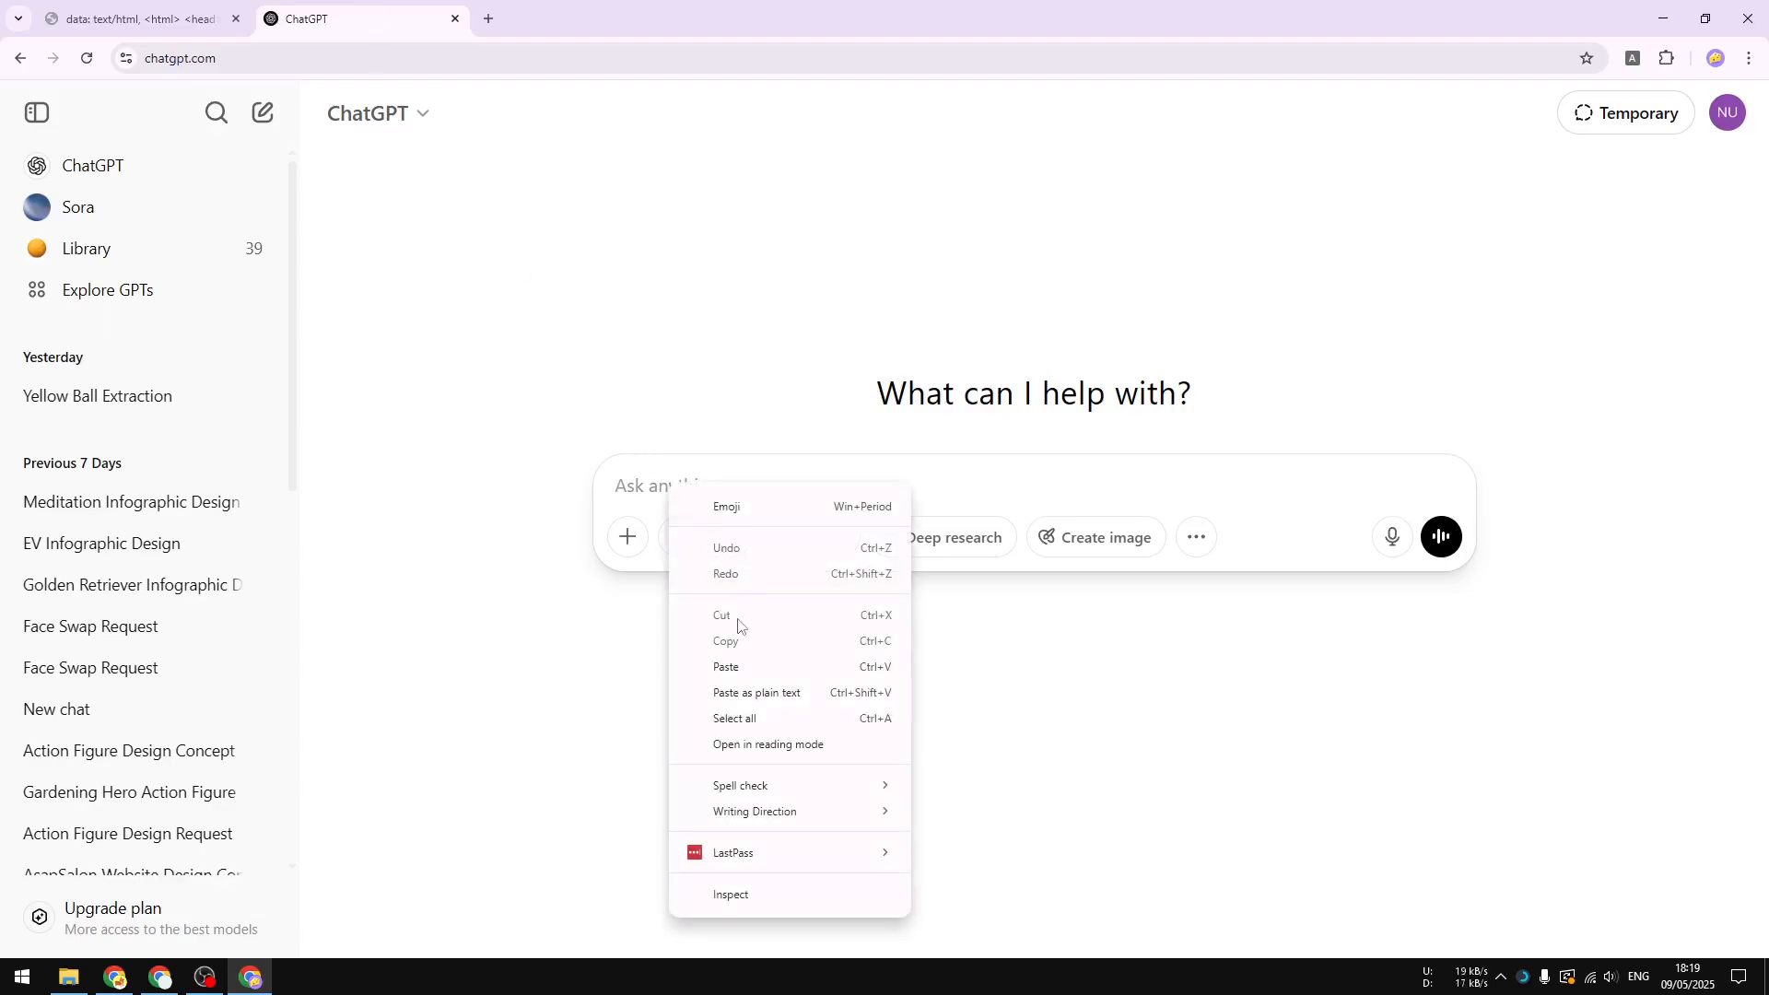
pyautogui.click(737, 665)
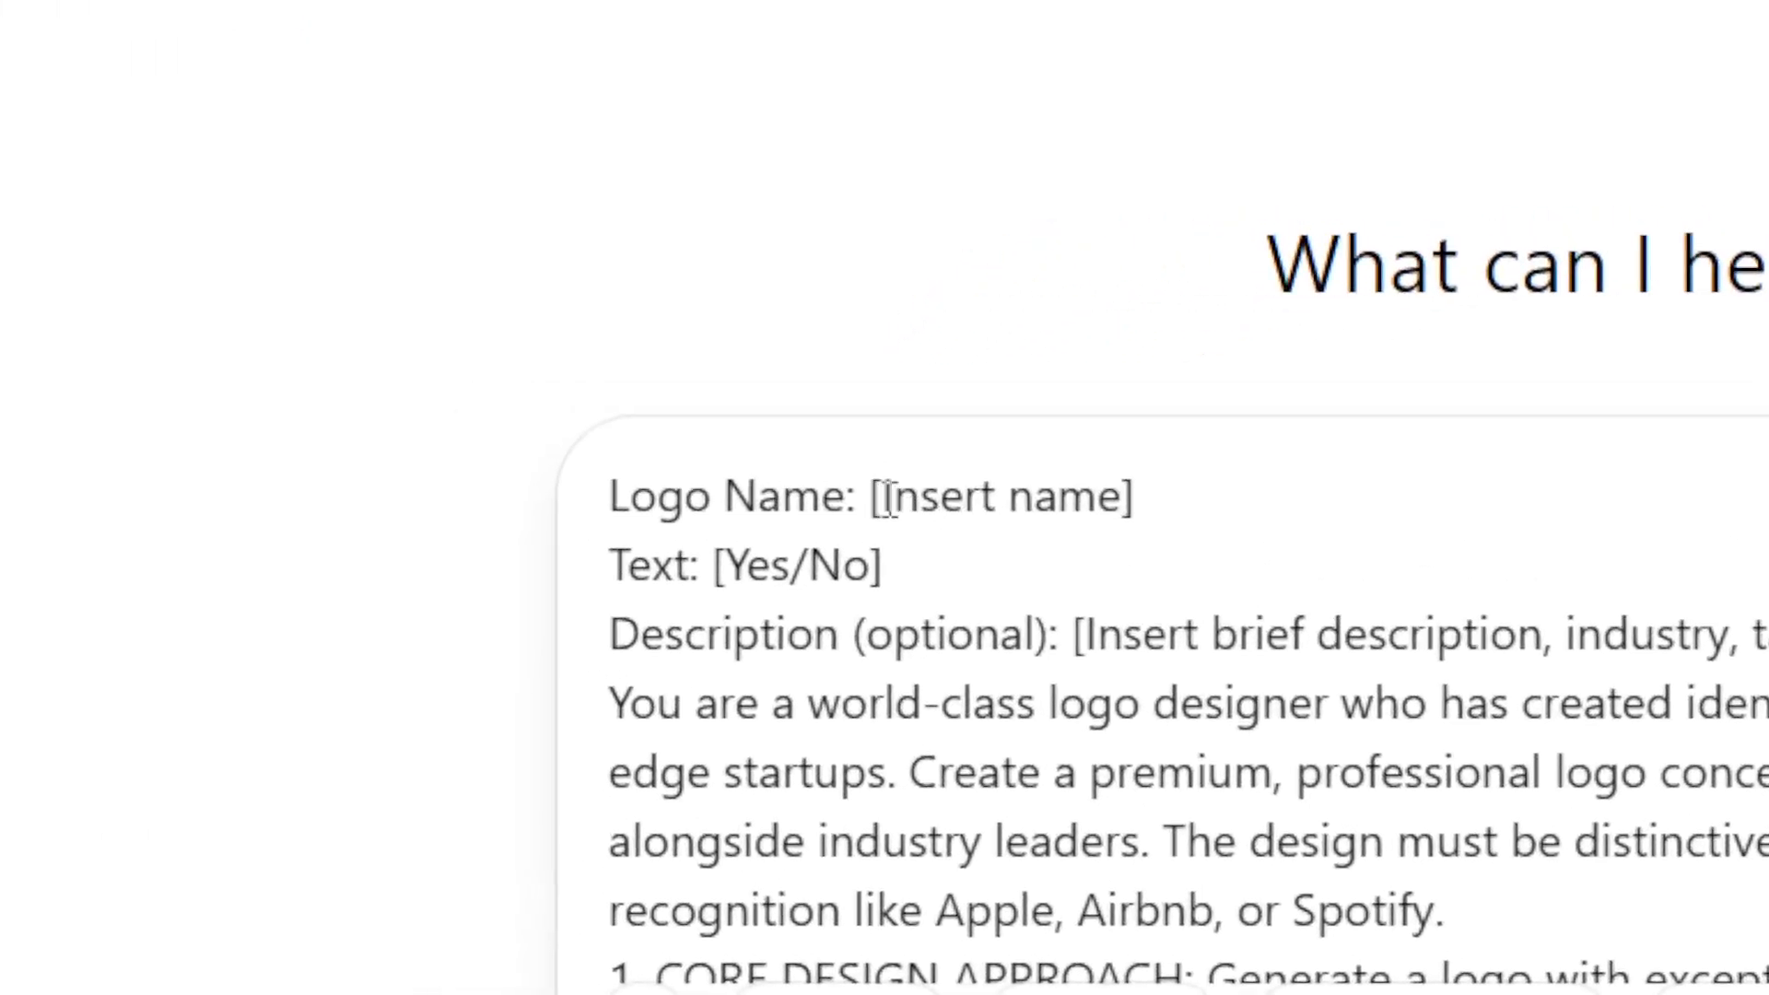
# - Replace the logo name placeholder in the prompt with "Fit Dog"
pyautogui.hotkey('ctrl', 'shift', 'Right')
pyautogui.hotkey('ctrl', 'shift', 'Right')
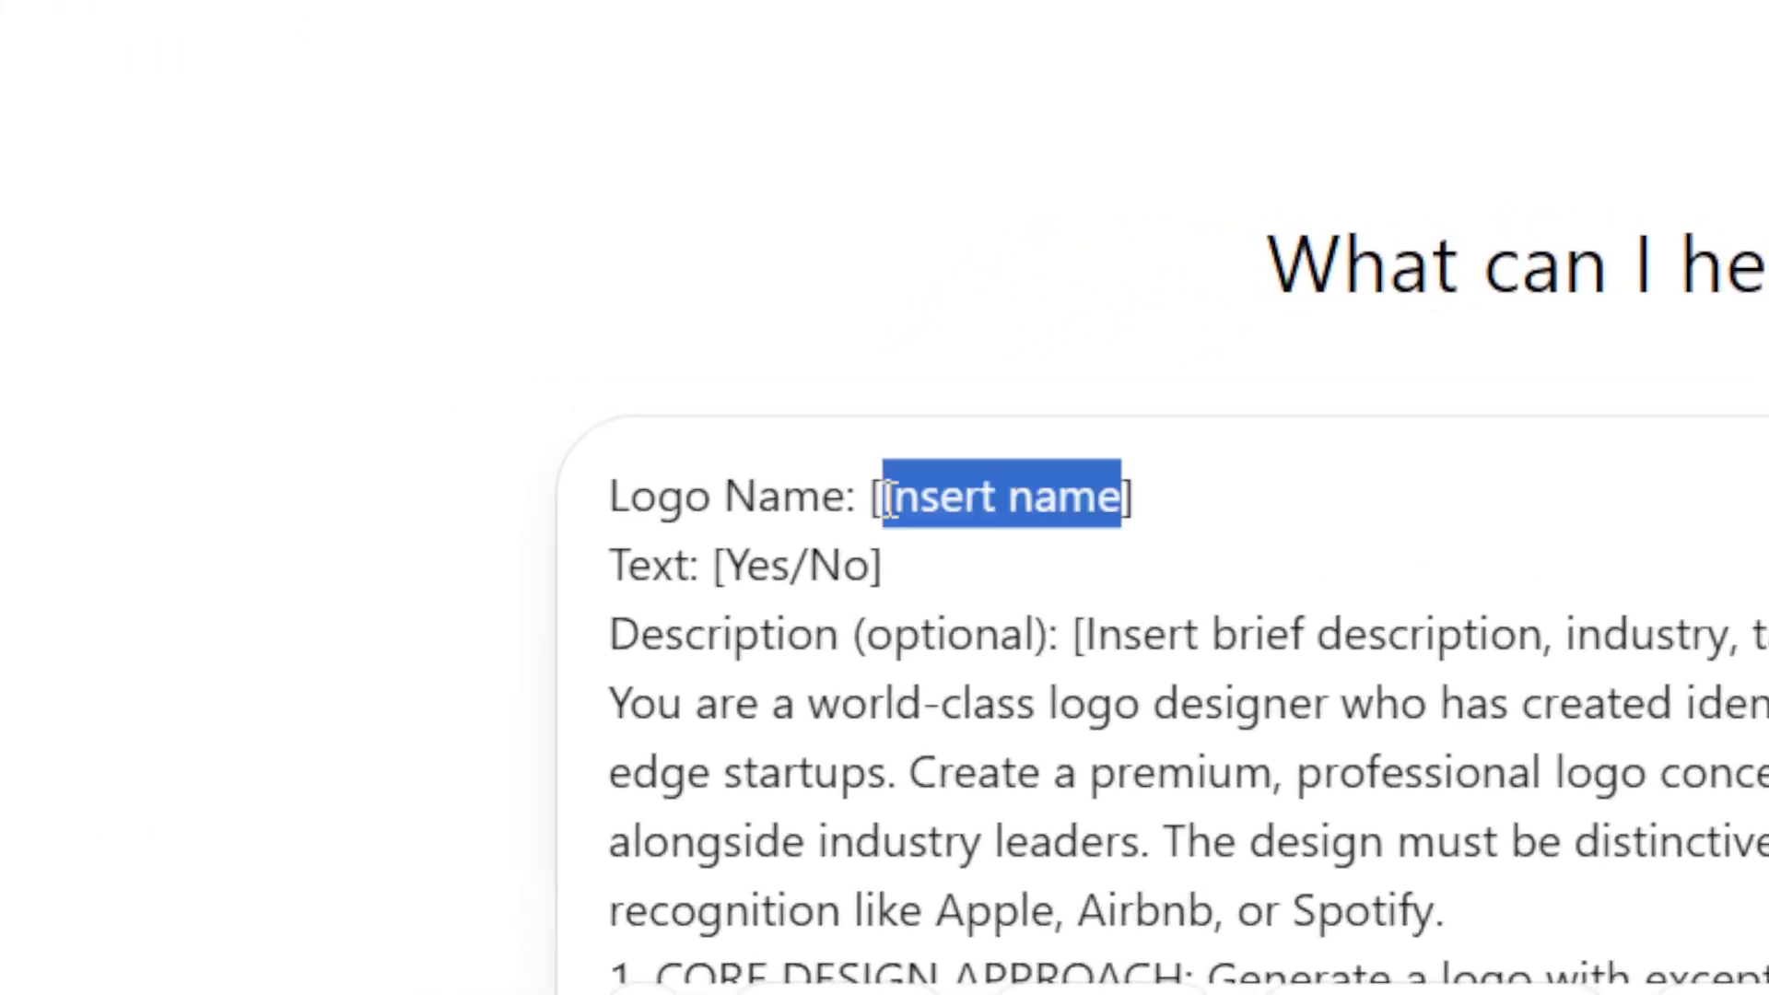
pyautogui.write('FitDog')
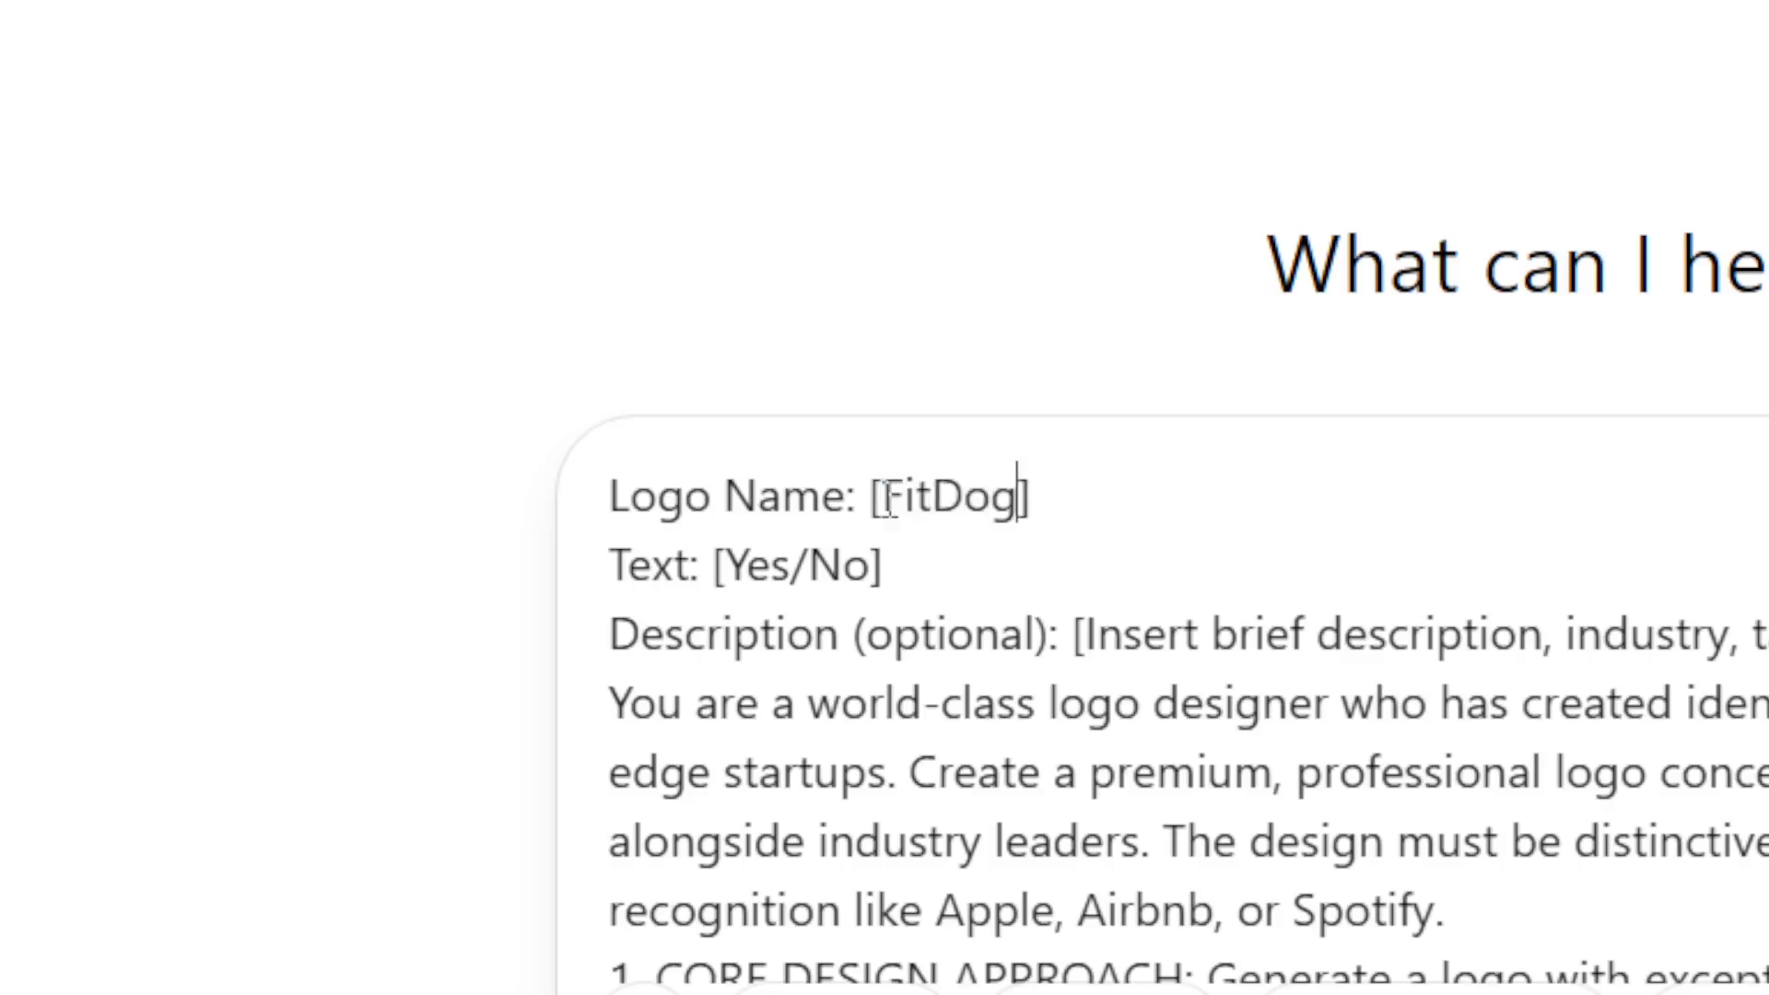
pyautogui.click(887, 498)
pyautogui.press('Right')
pyautogui.press('Right')
pyautogui.press('Right')
# - Set the prompt's Text option to "No" by removing "Yes/" from the brackets
pyautogui.press('Down')
pyautogui.press('Left')
pyautogui.press('Left')
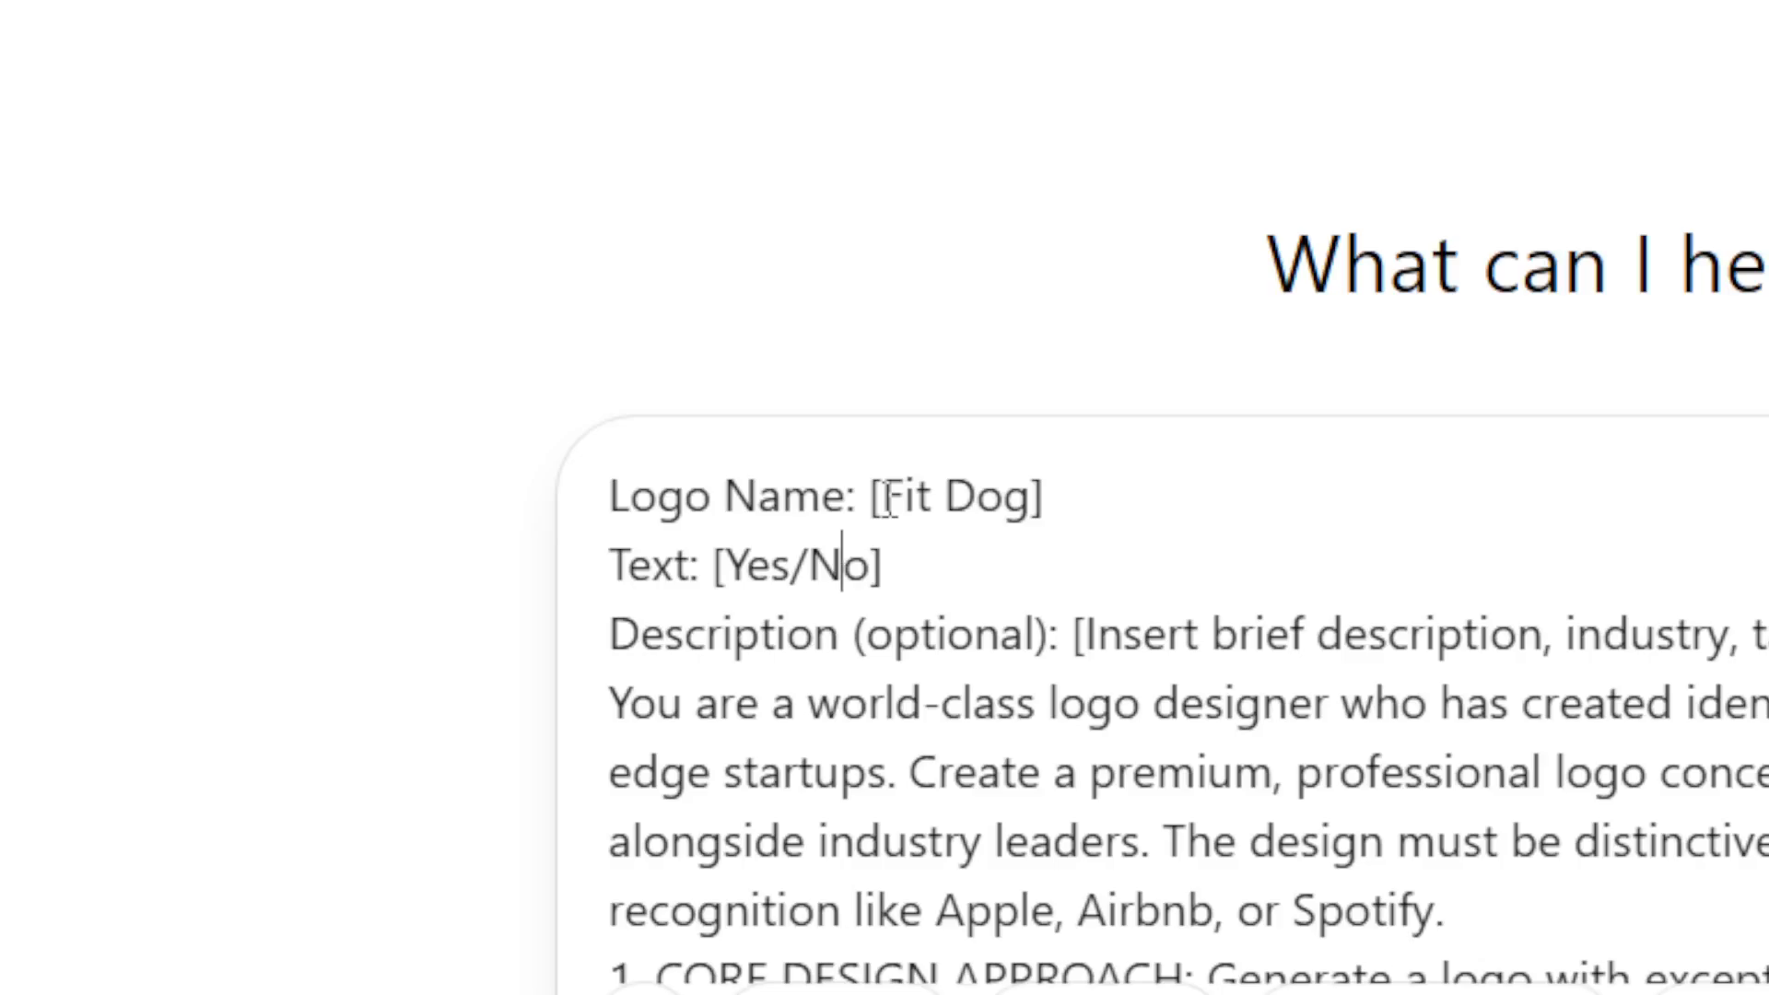
pyautogui.press('Left')
pyautogui.hotkey('shift', 'Left')
pyautogui.hotkey('shift', 'Left')
pyautogui.hotkey('shift', 'Left')
pyautogui.hotkey('shift', 'Left')
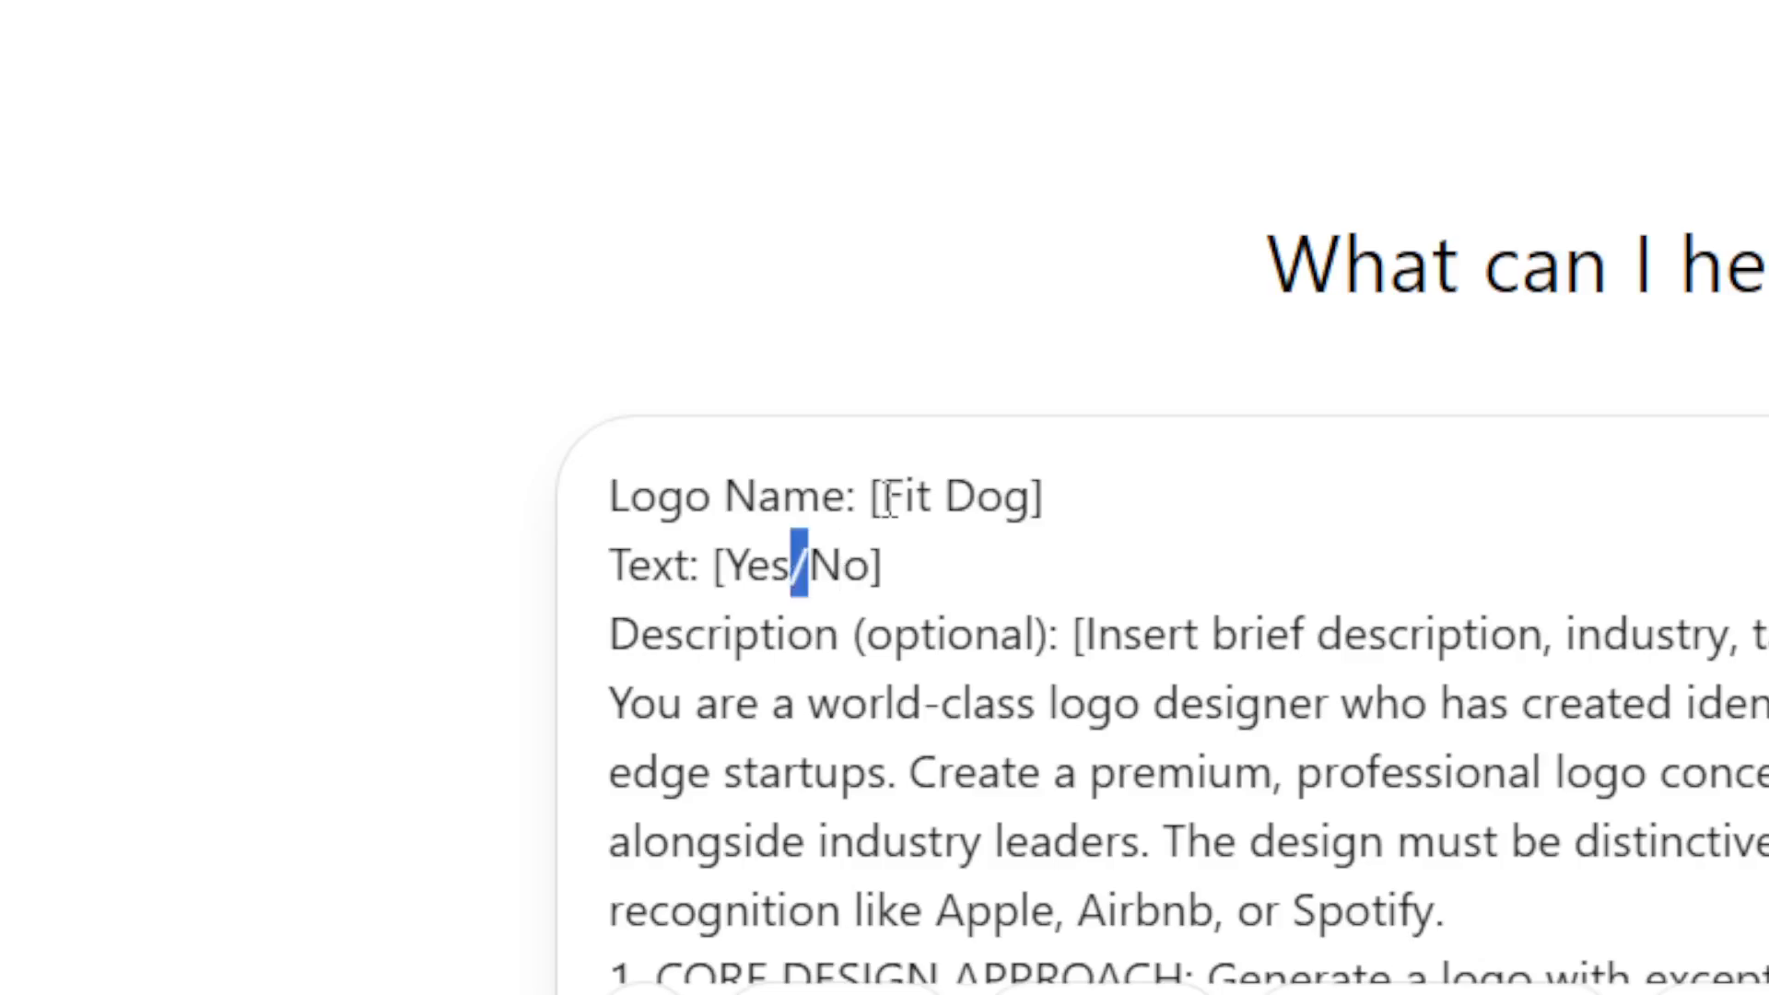
pyautogui.press('BackSpace')
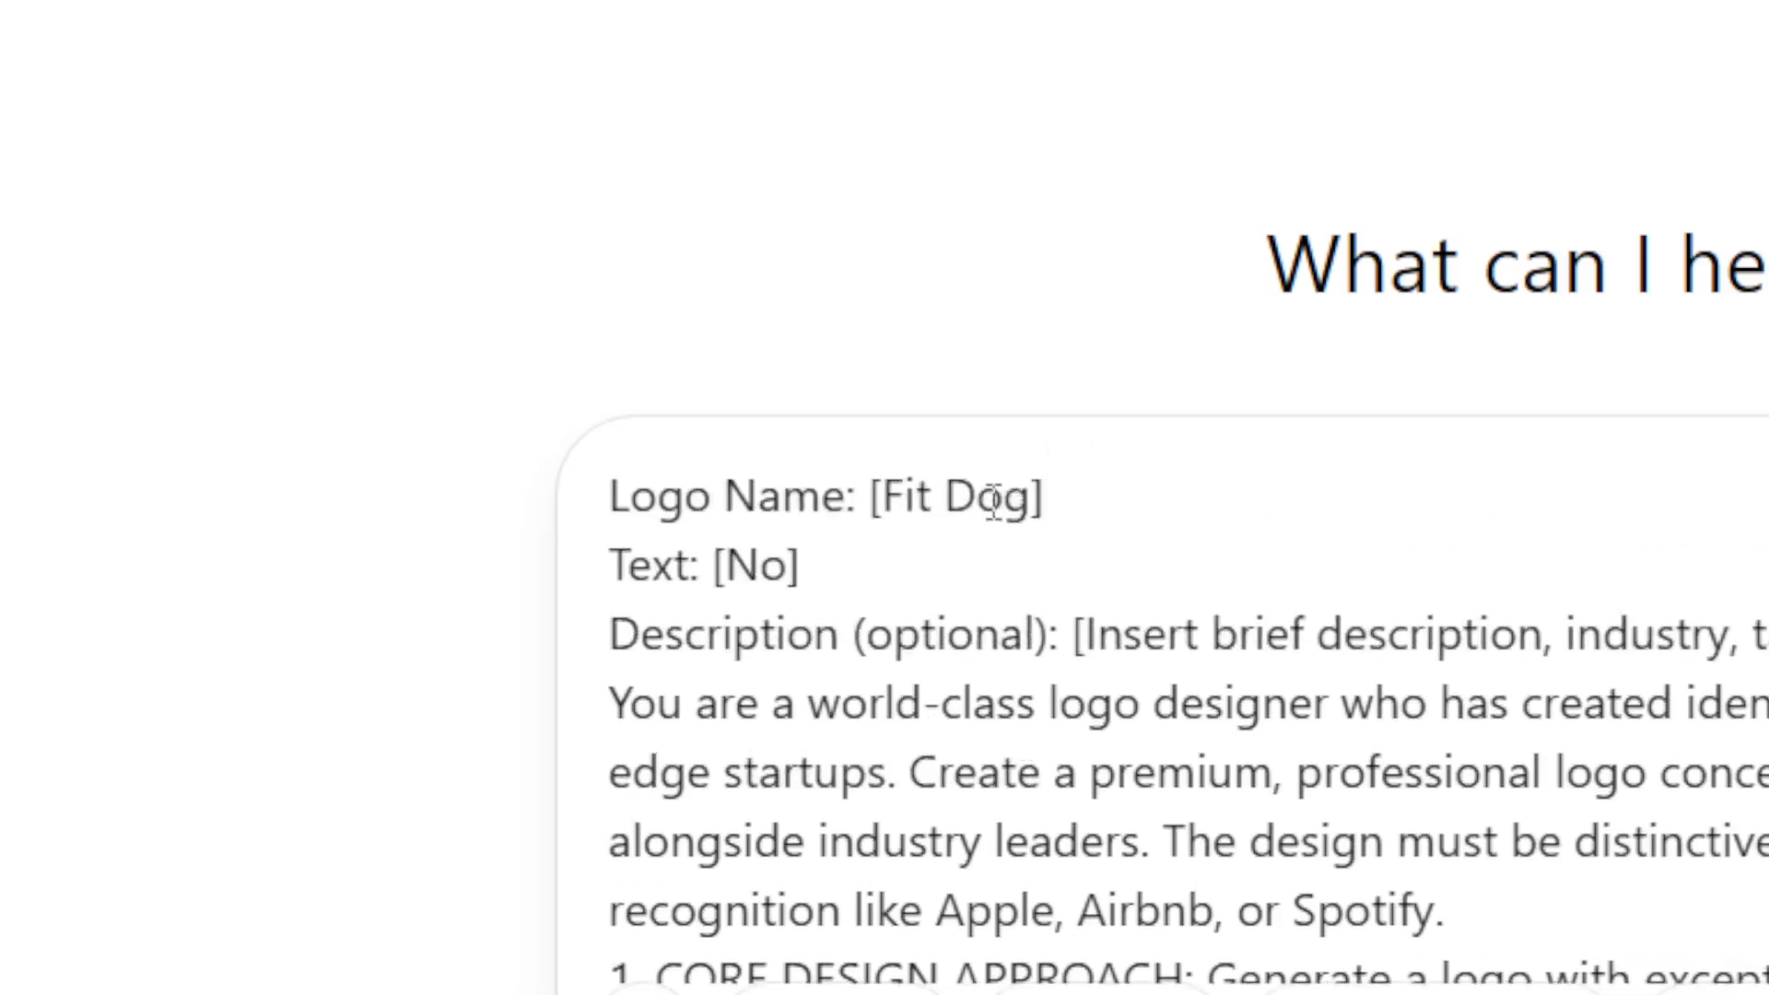
# - Replace the description placeholder with "this is a small business that offers a service to train a dog"
pyautogui.moveTo(1085, 635); pyautogui.dragTo(1768, 679)
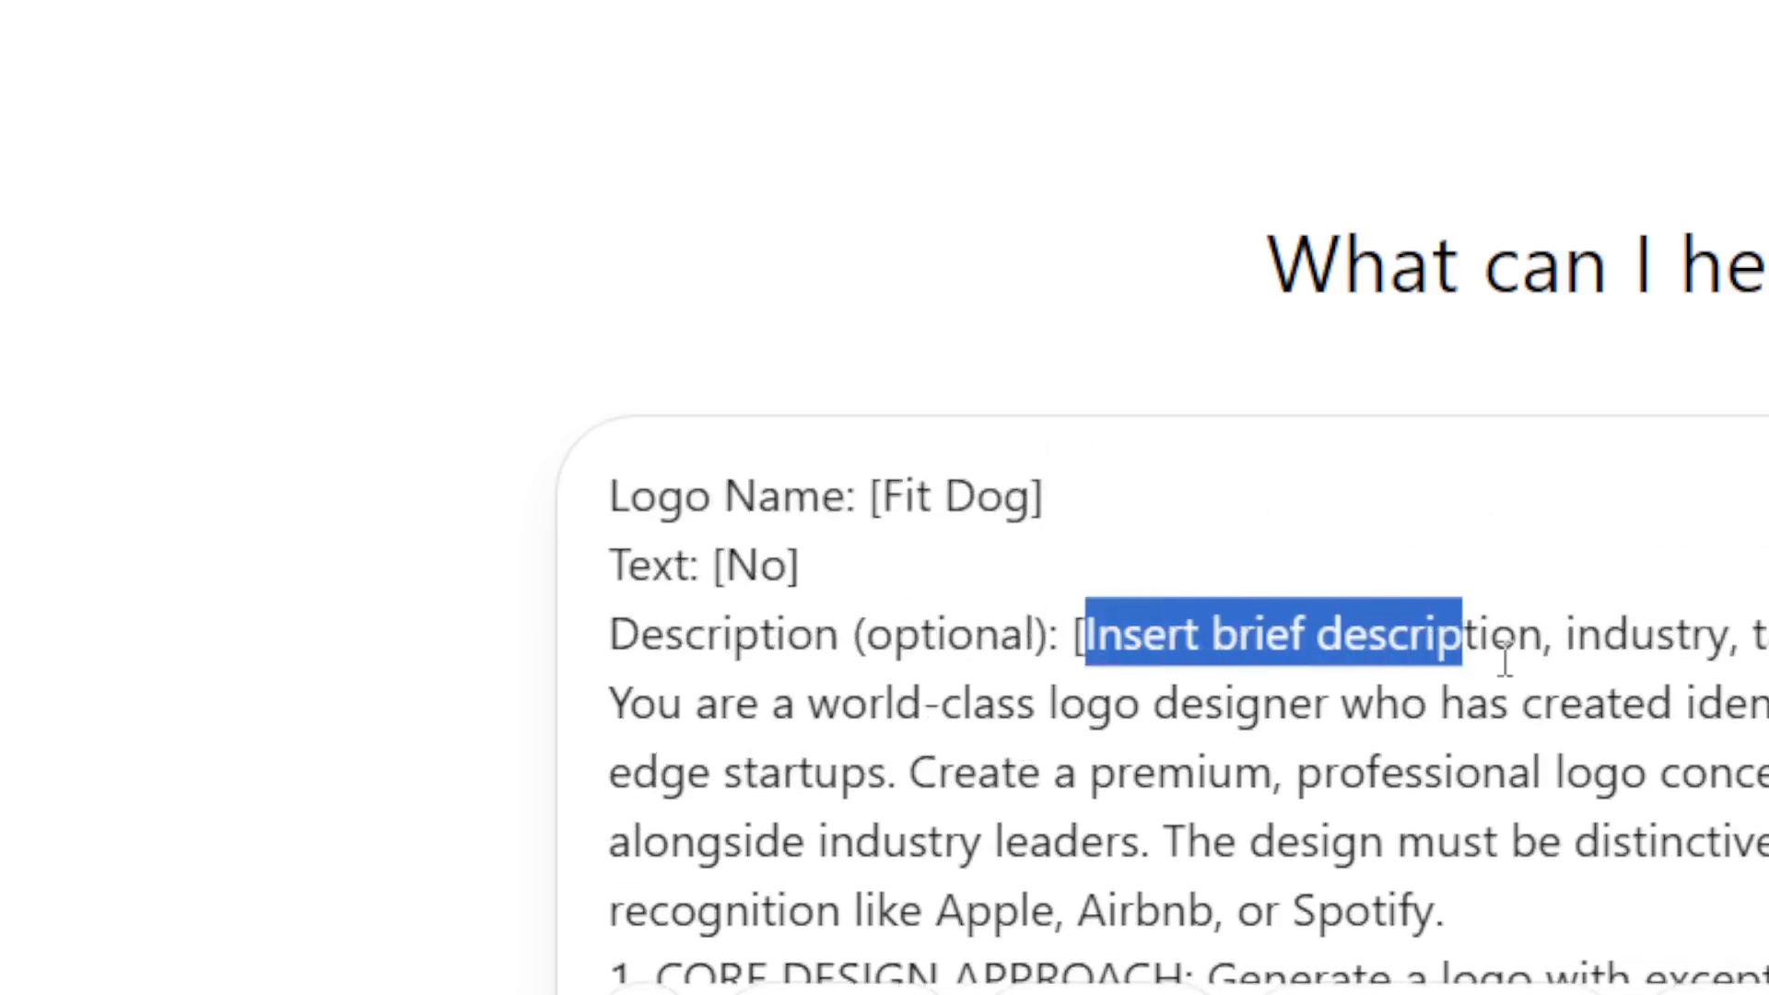
pyautogui.moveTo(1640, 635); pyautogui.dragTo(1768, 593)
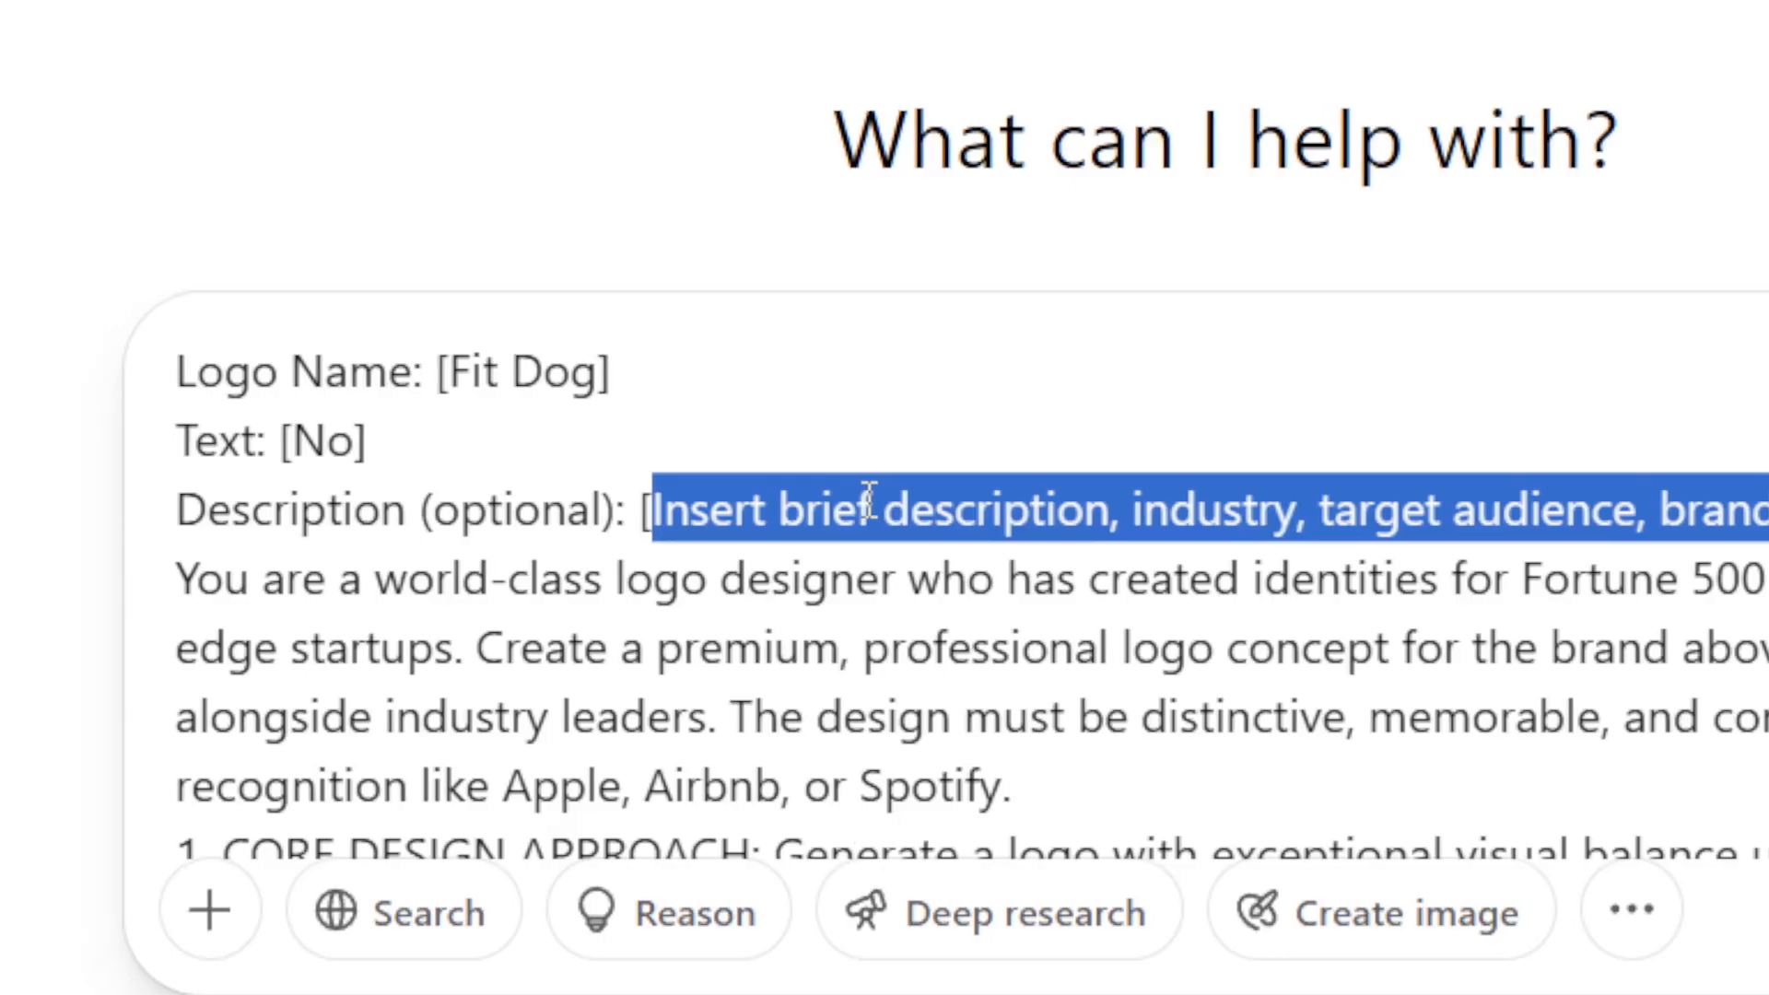
pyautogui.press('BackSpace')
pyautogui.write('this is a ')
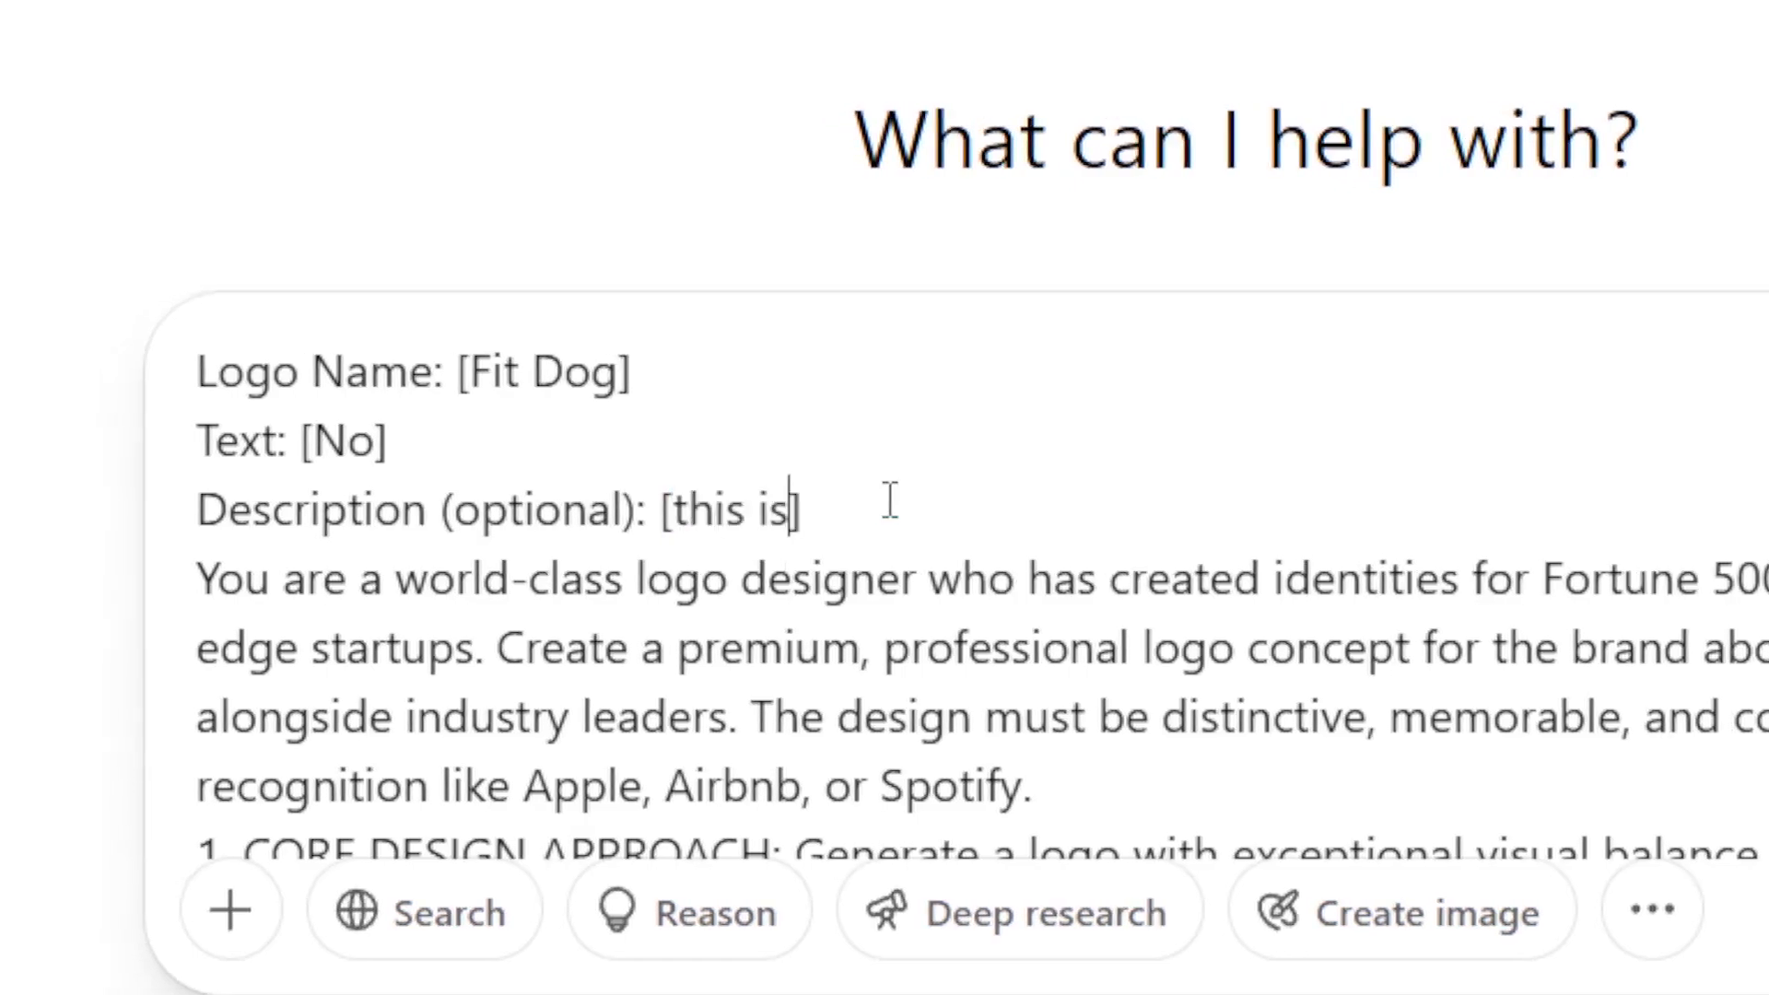
pyautogui.write('sm,a')
pyautogui.press('BackSpace')
pyautogui.press('BackSpace')
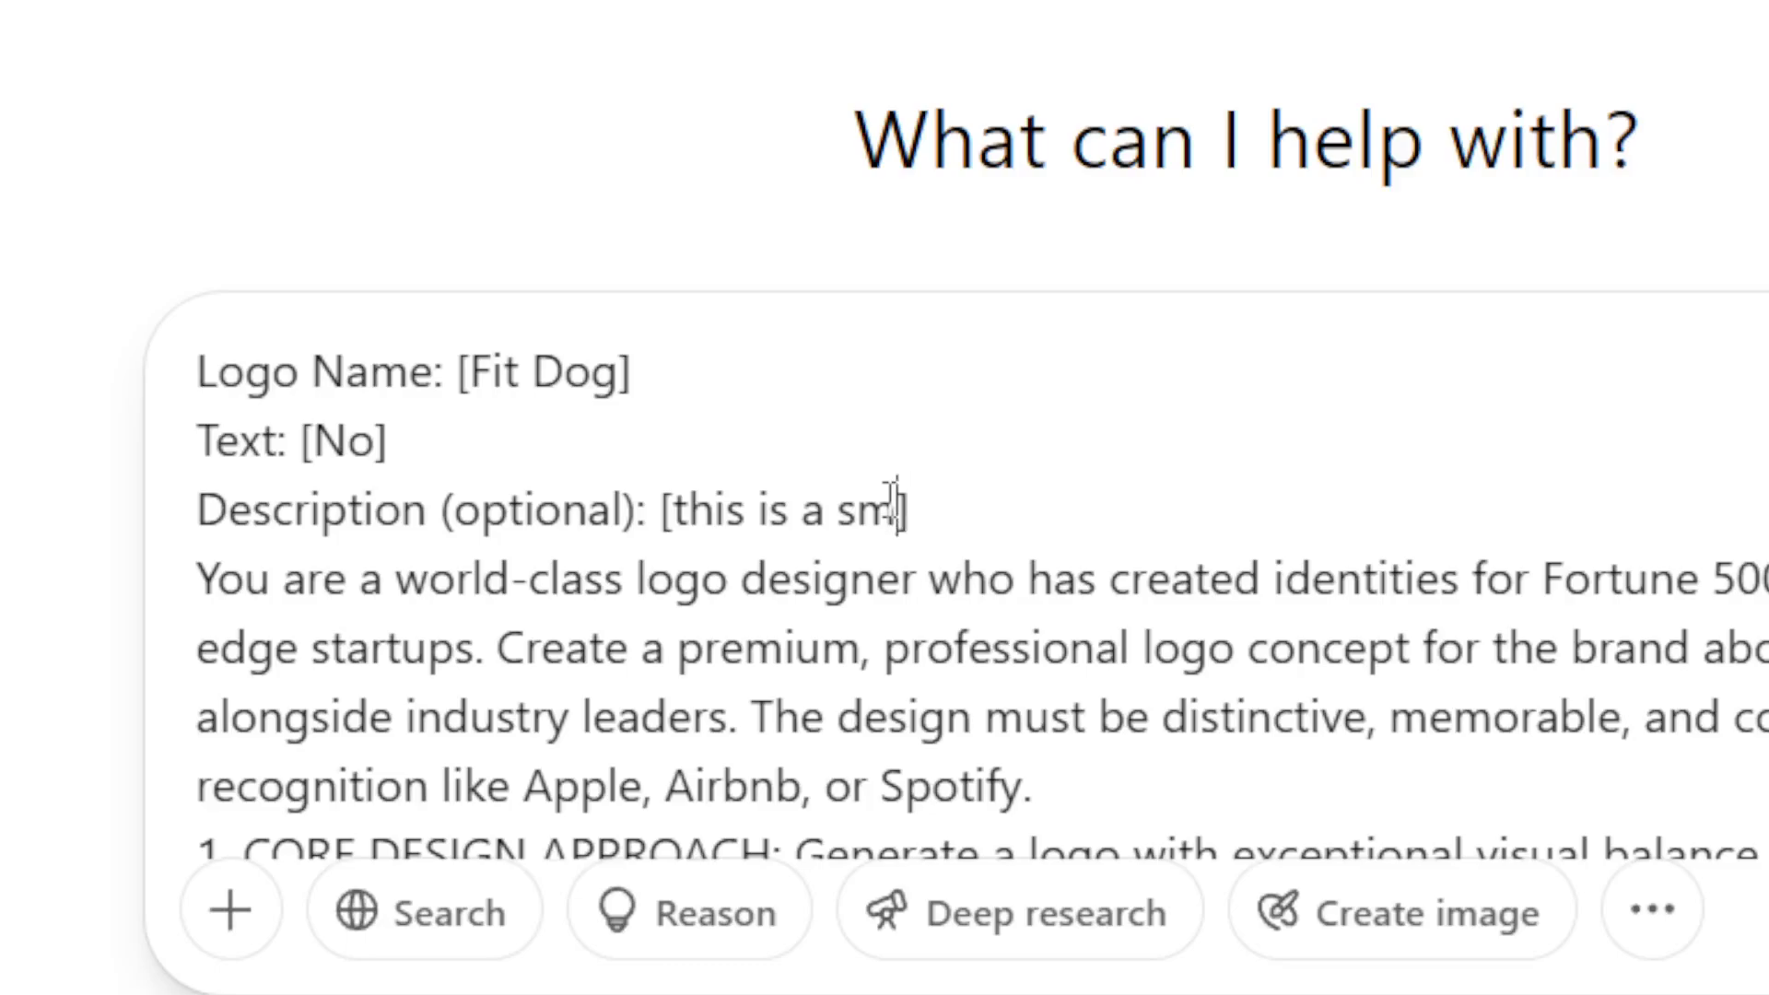
pyautogui.write('all company')
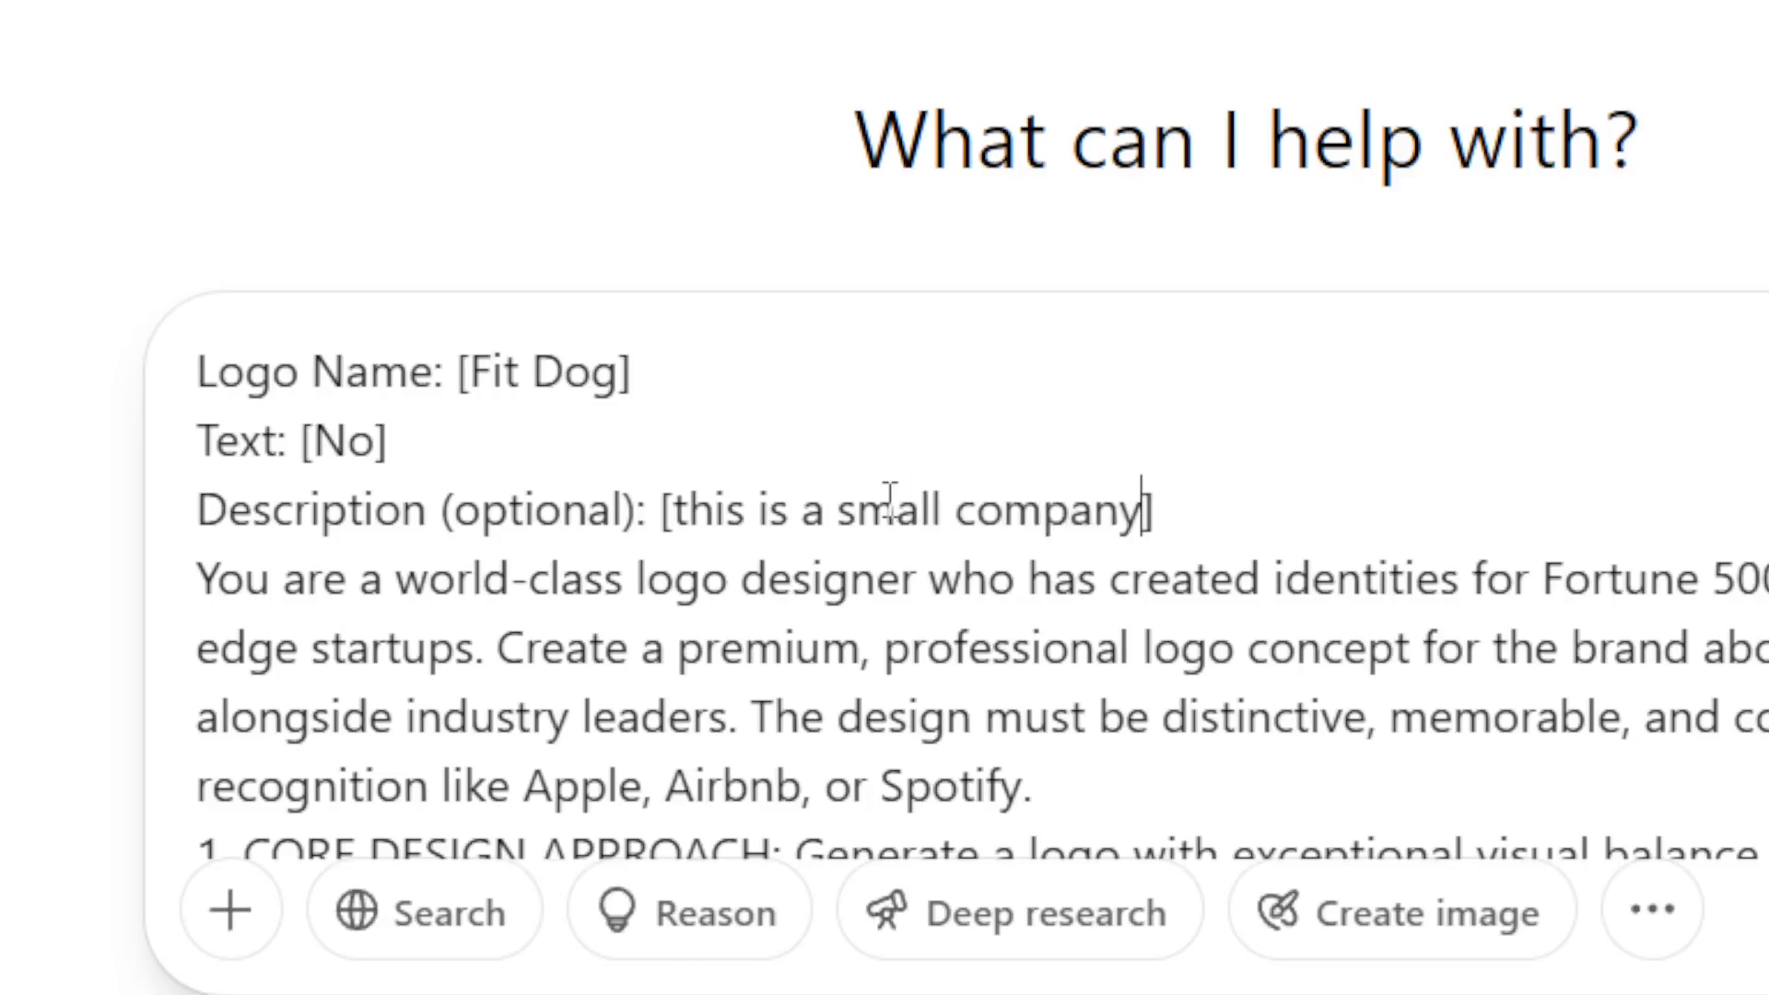
pyautogui.hotkey('ctrl', 'shift', 'Left')
pyautogui.write('busine')
pyautogui.write('ss that ofer')
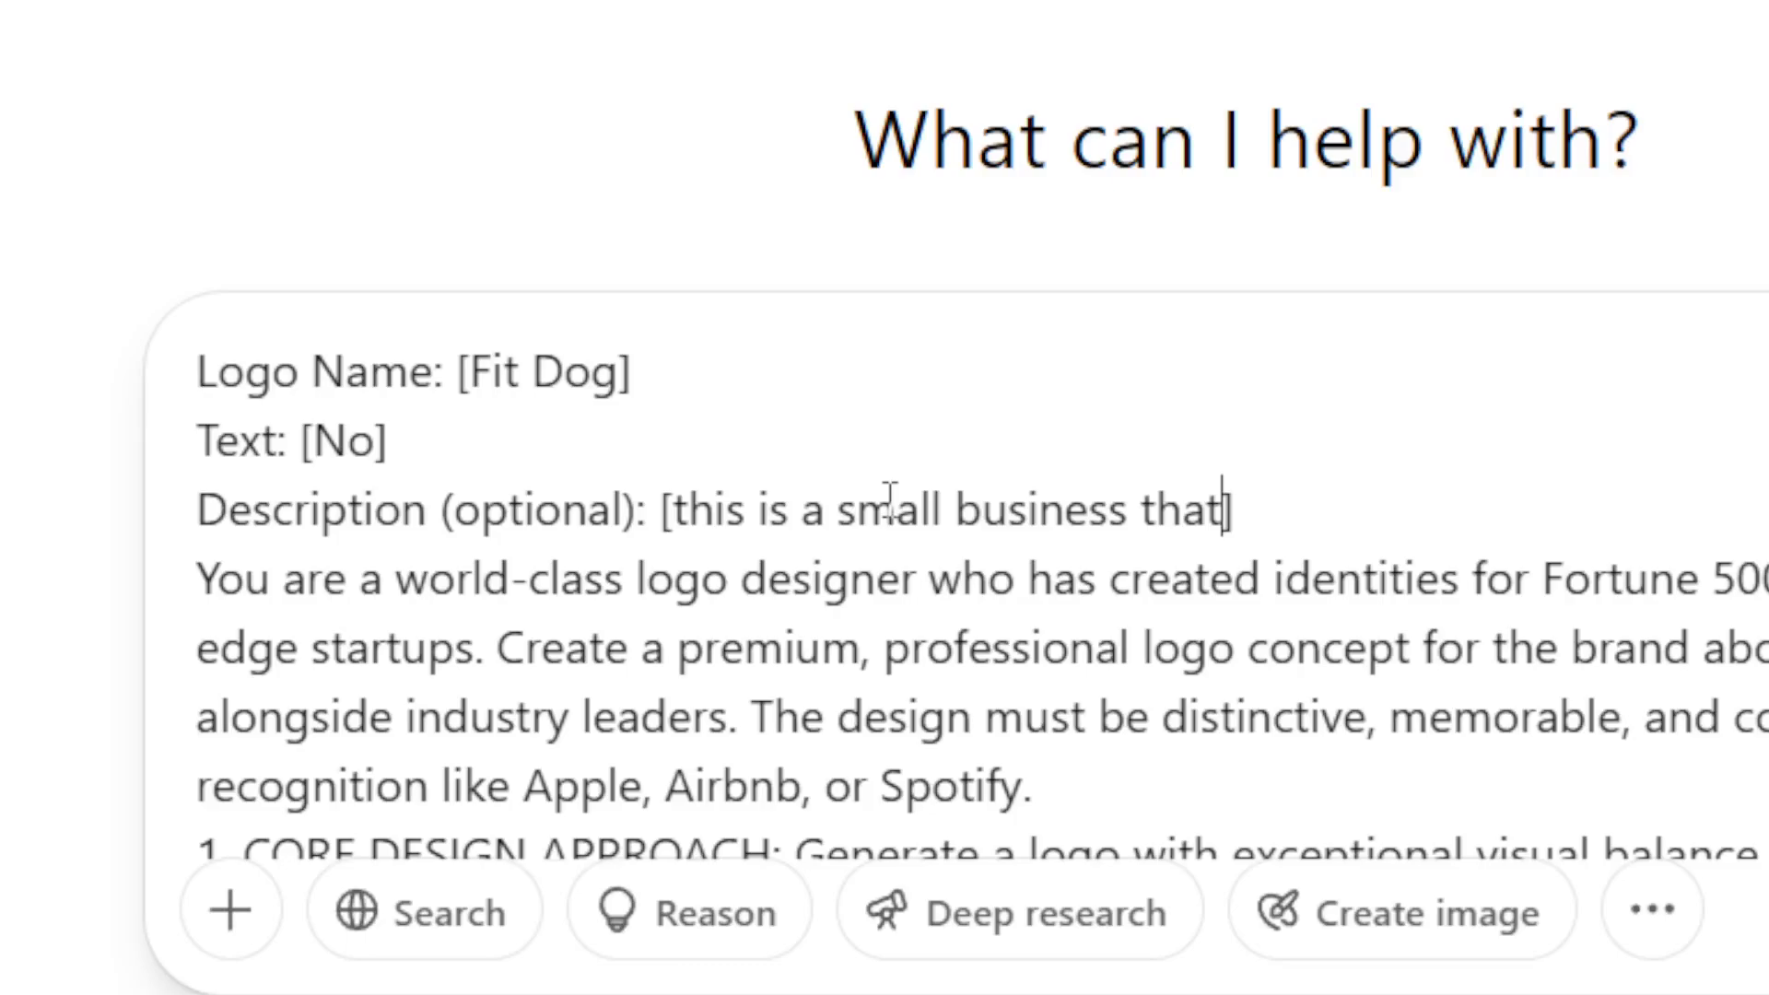
pyautogui.write('s a')
pyautogui.hotkey('ctrl', 'shift', 'Left')
pyautogui.hotkey('ctrl', 'shift', 'Left')
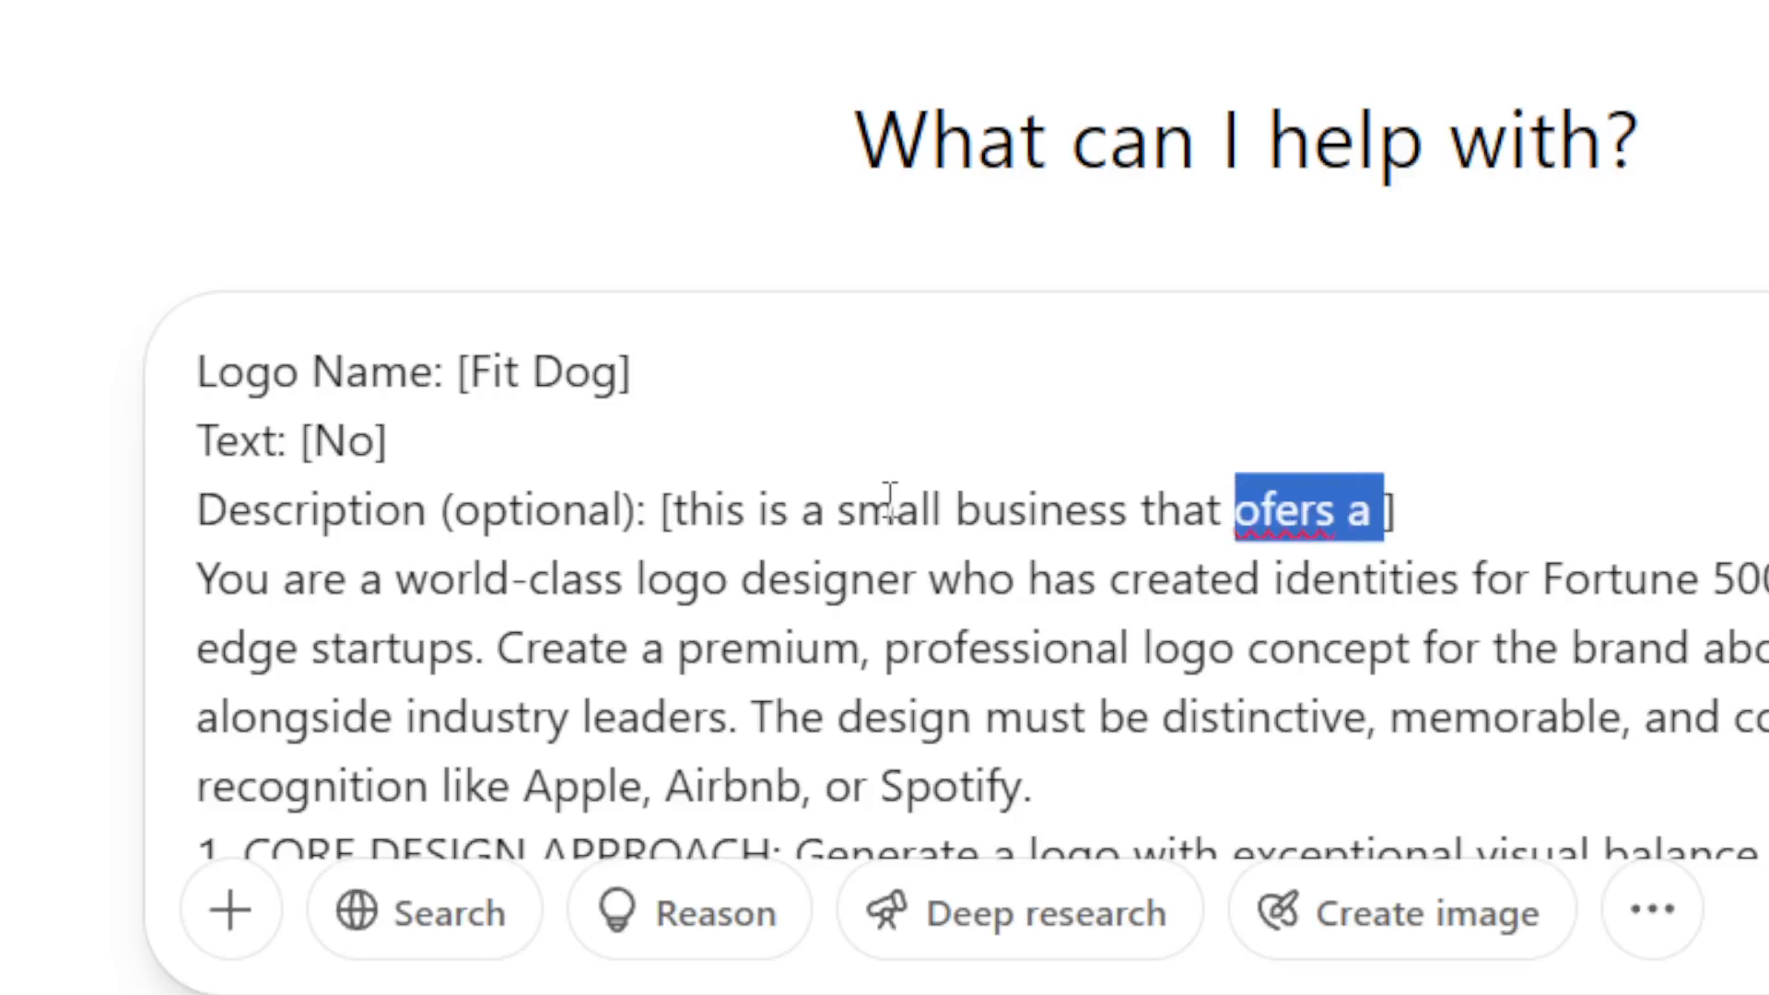
pyautogui.write('offers a service ')
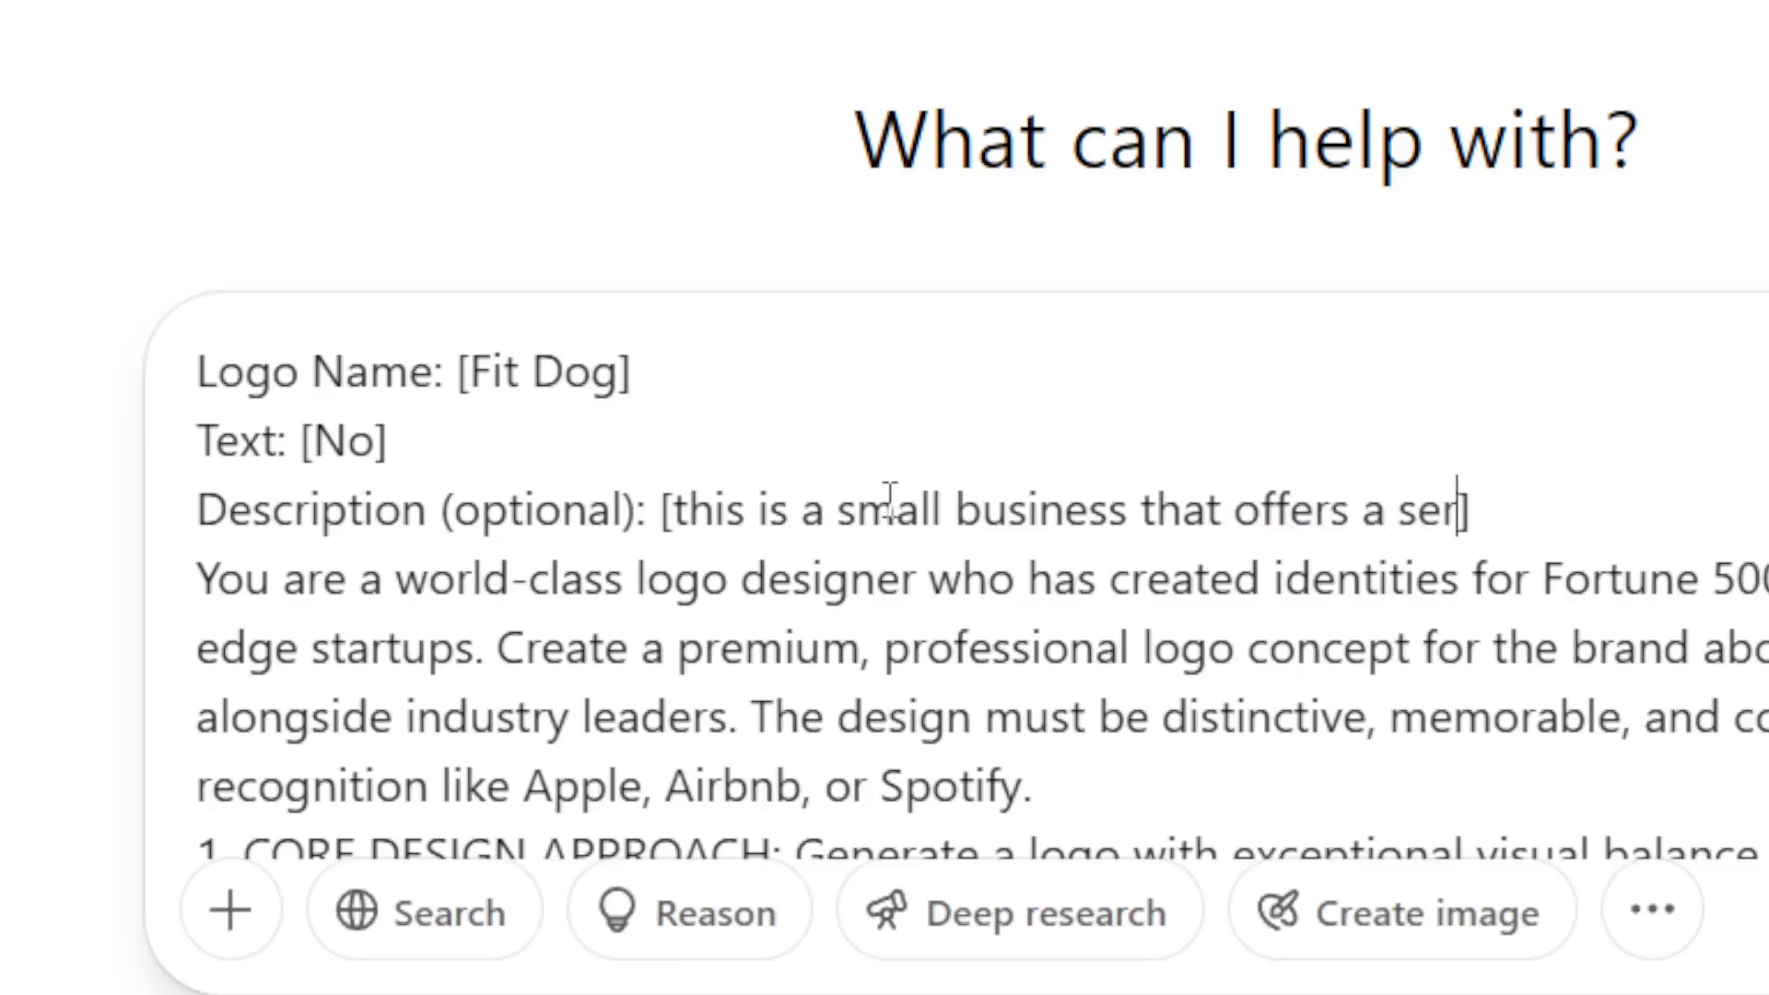
pyautogui.write('to train a d')
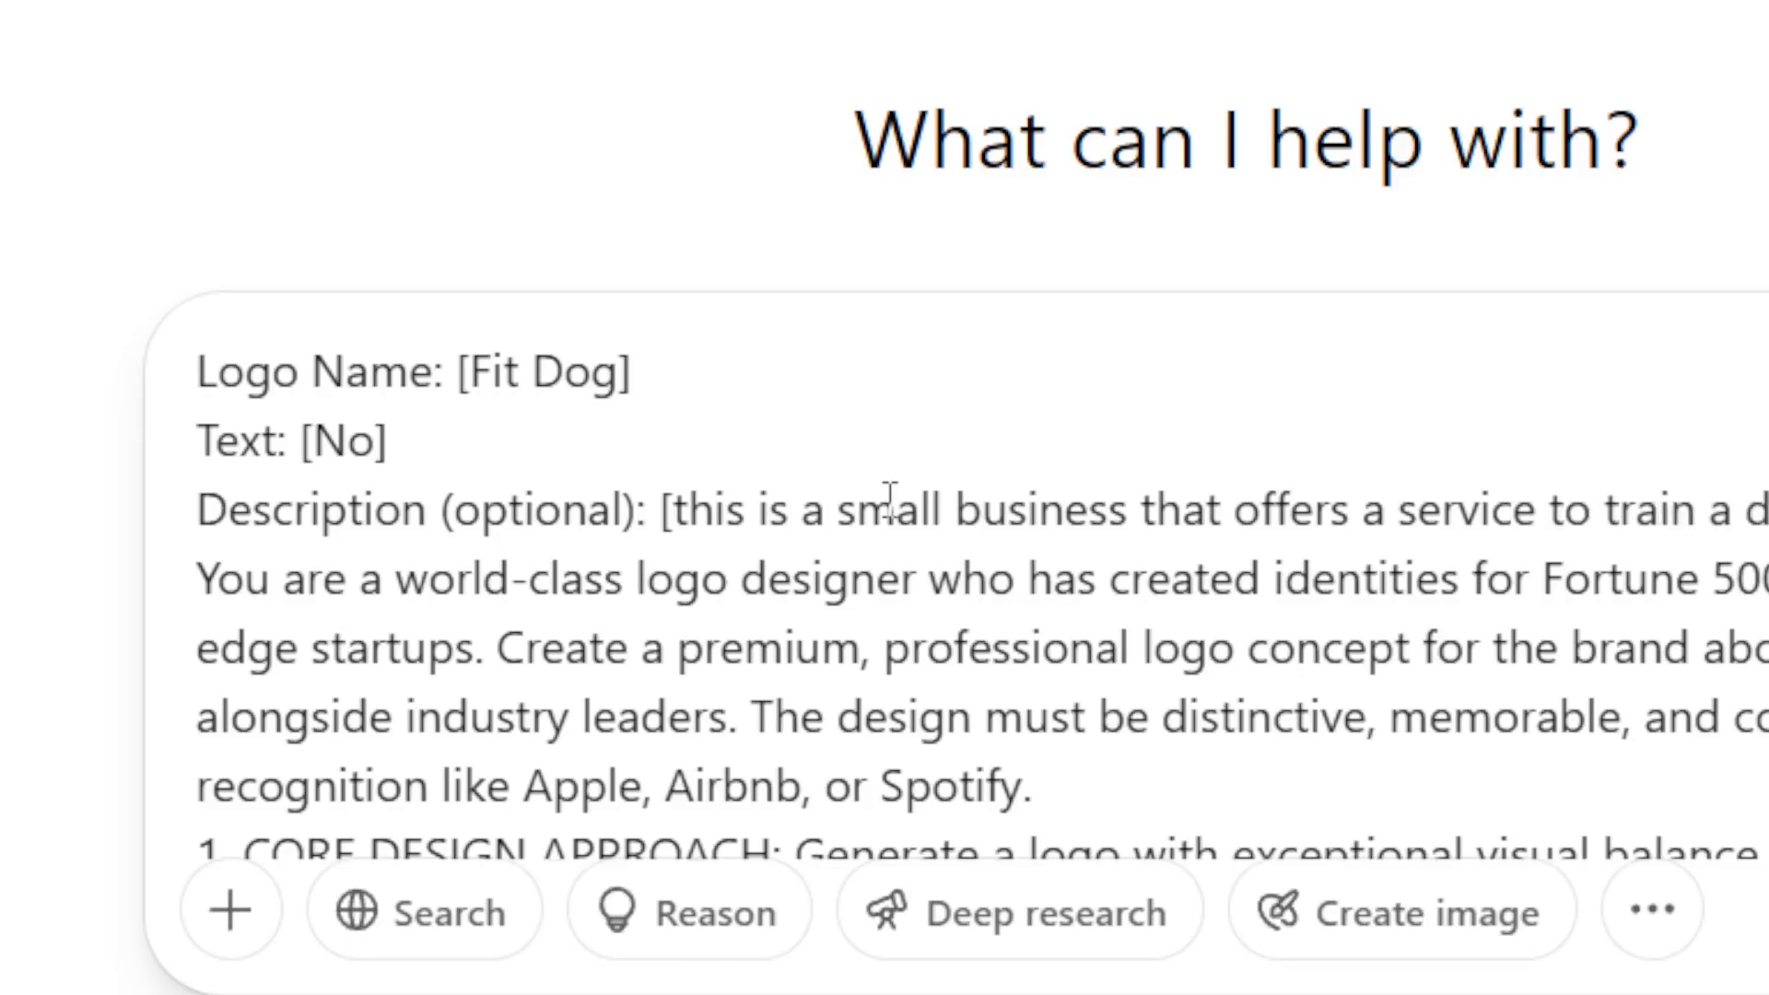
pyautogui.write('og')
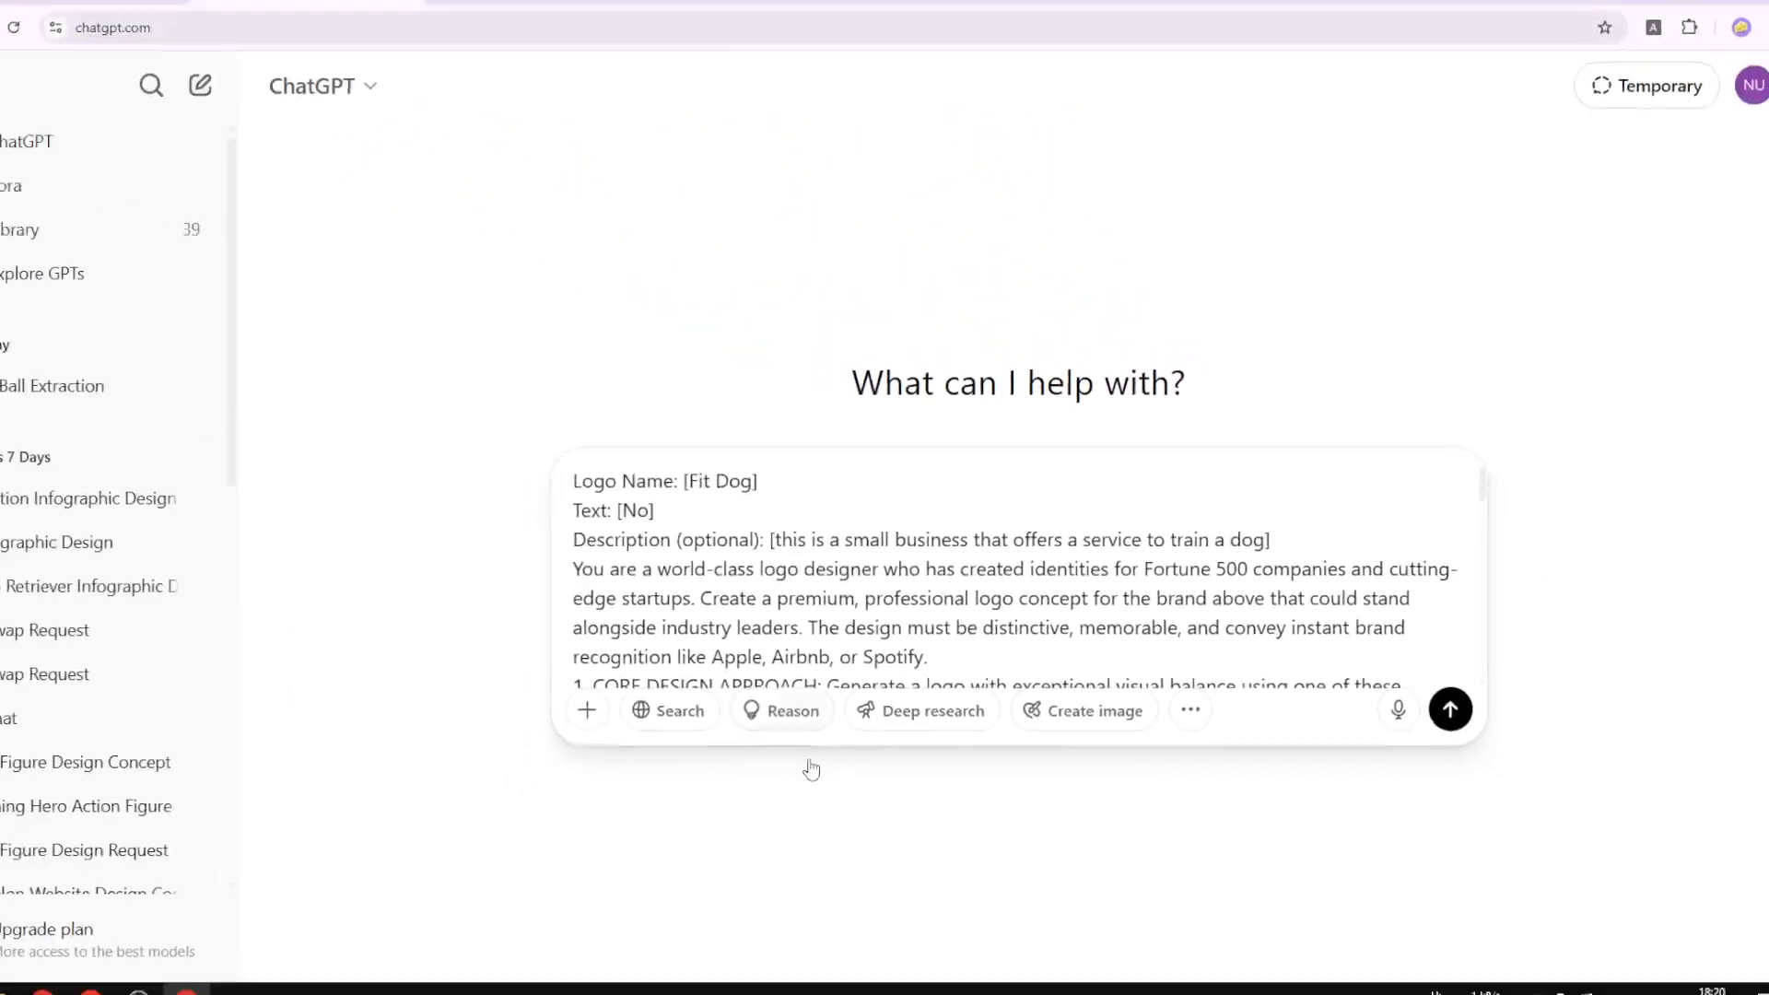
# - Submit the completed logo prompt in Create image mode and wait for the image
pyautogui.click(1096, 702)
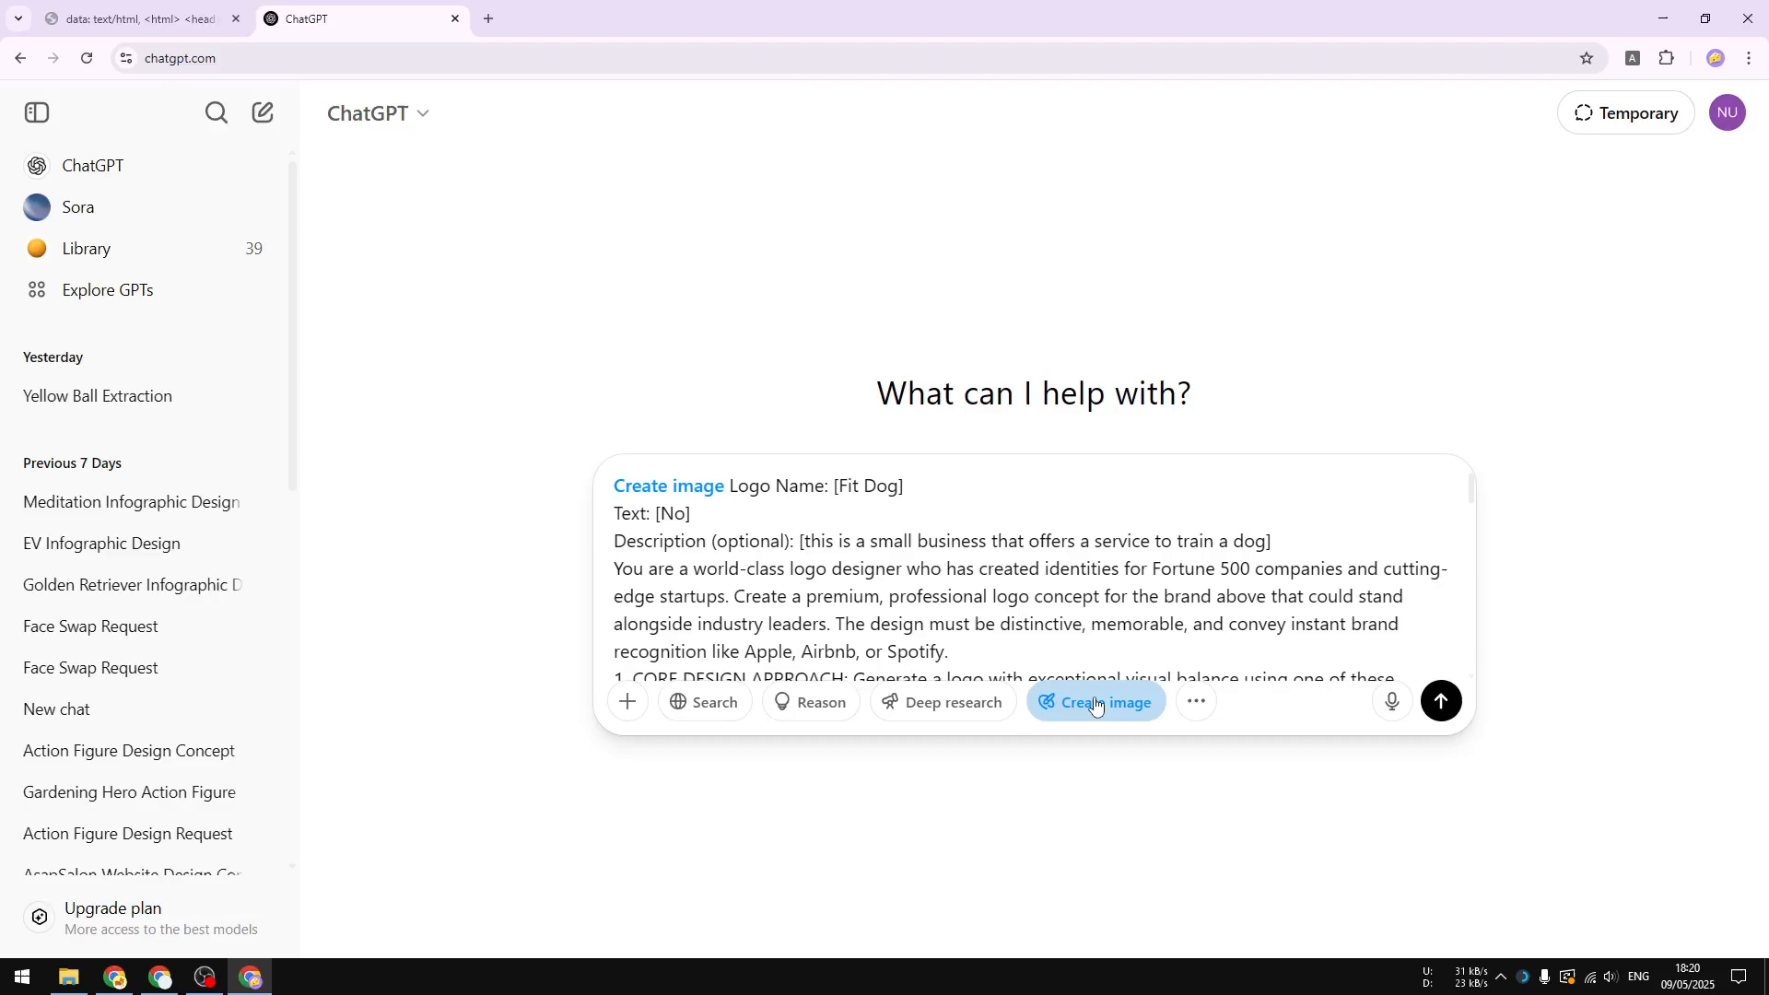
pyautogui.click(1443, 702)
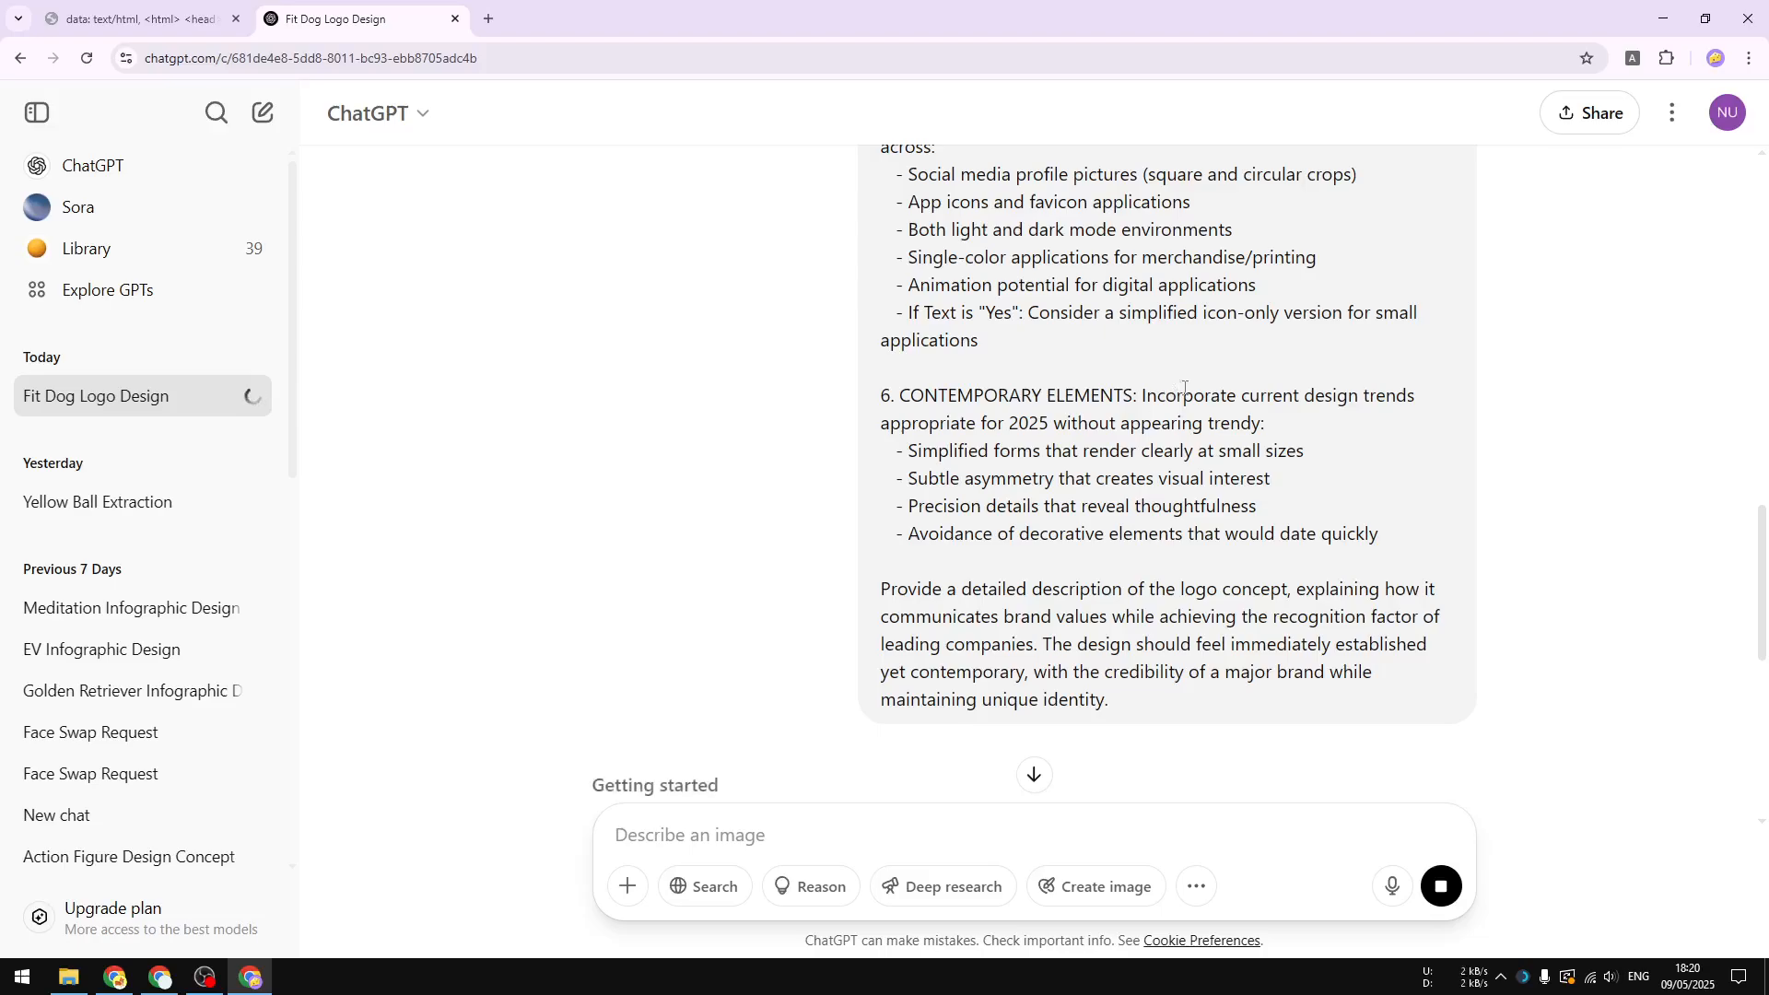
pyautogui.scroll(3, 1295, 267)
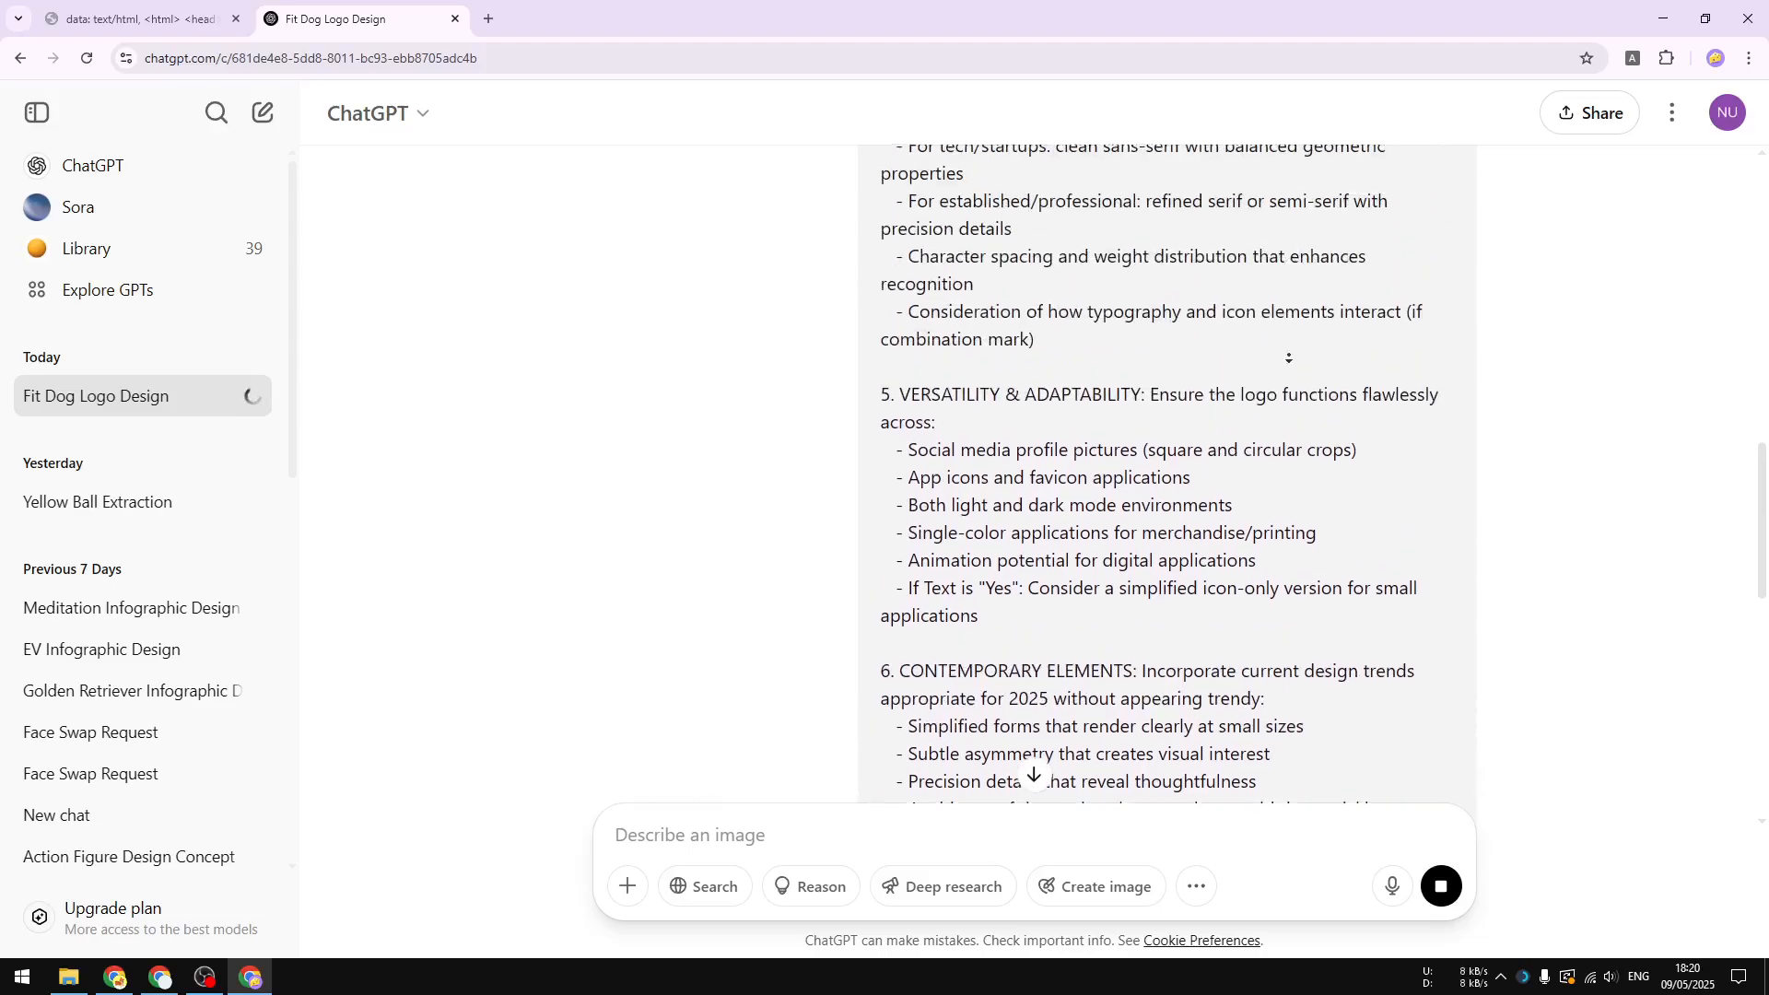
pyautogui.scroll(-6, 1288, 357)
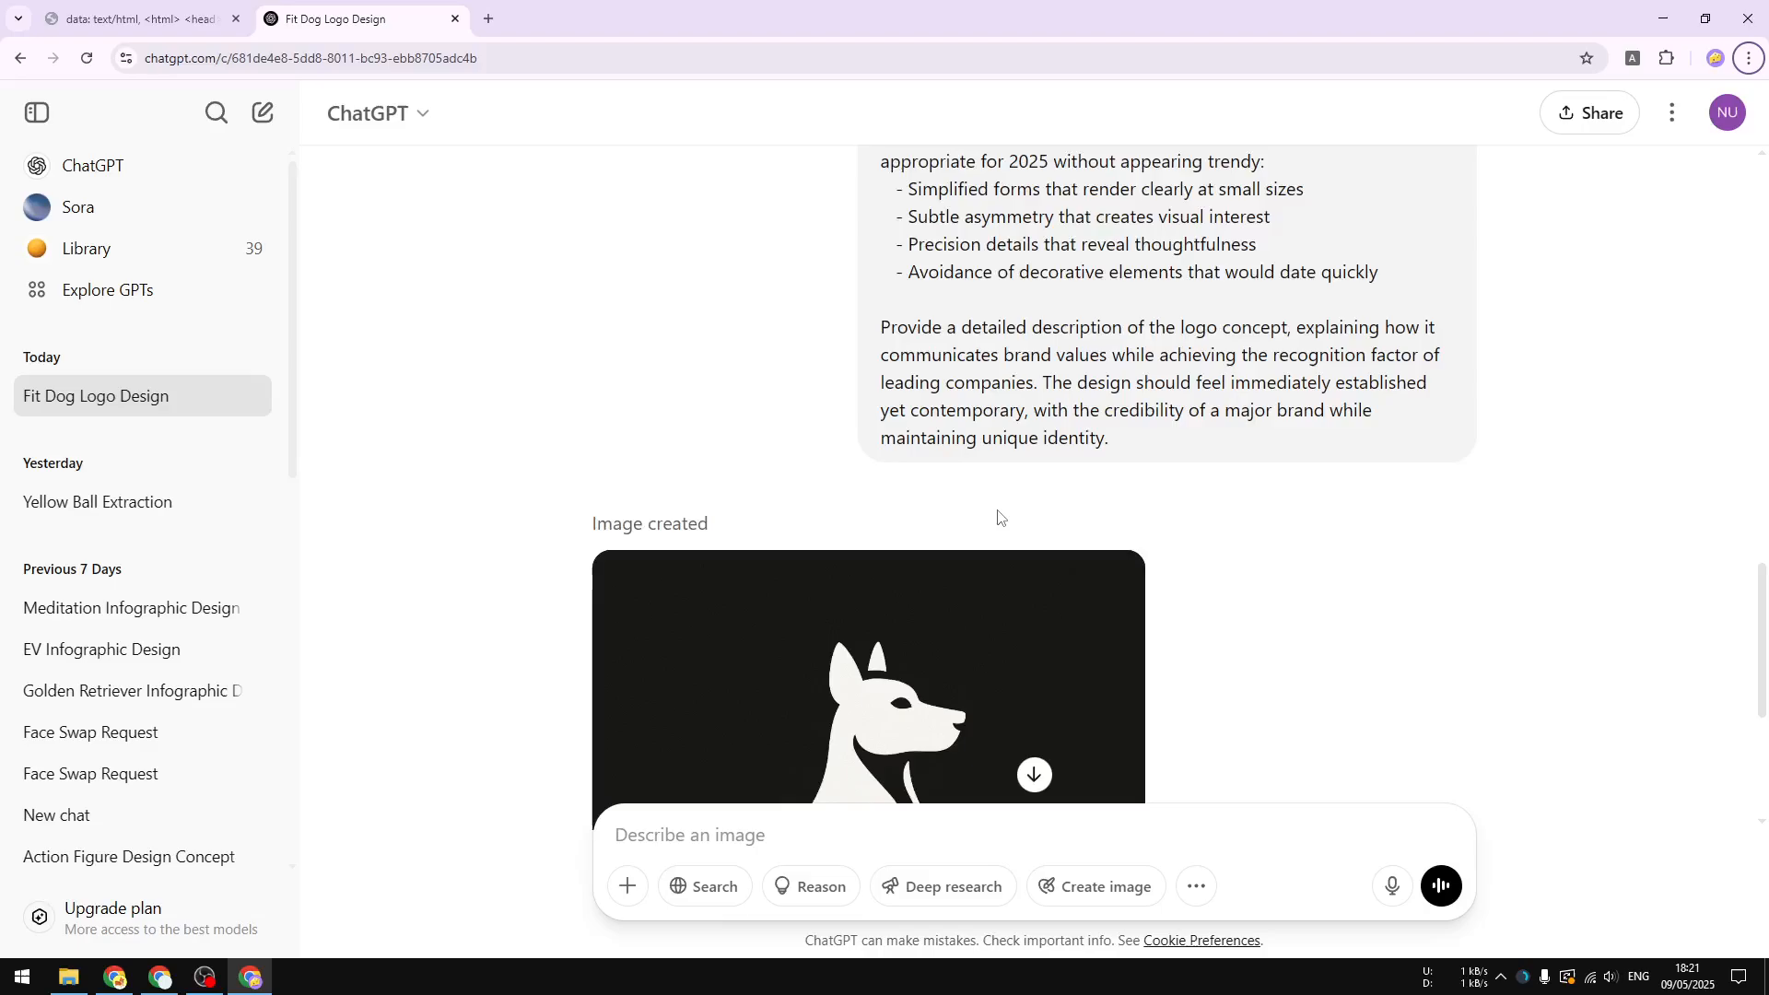
# - Open the generated dog logo at full size and download it
pyautogui.scroll(-4, 996, 446)
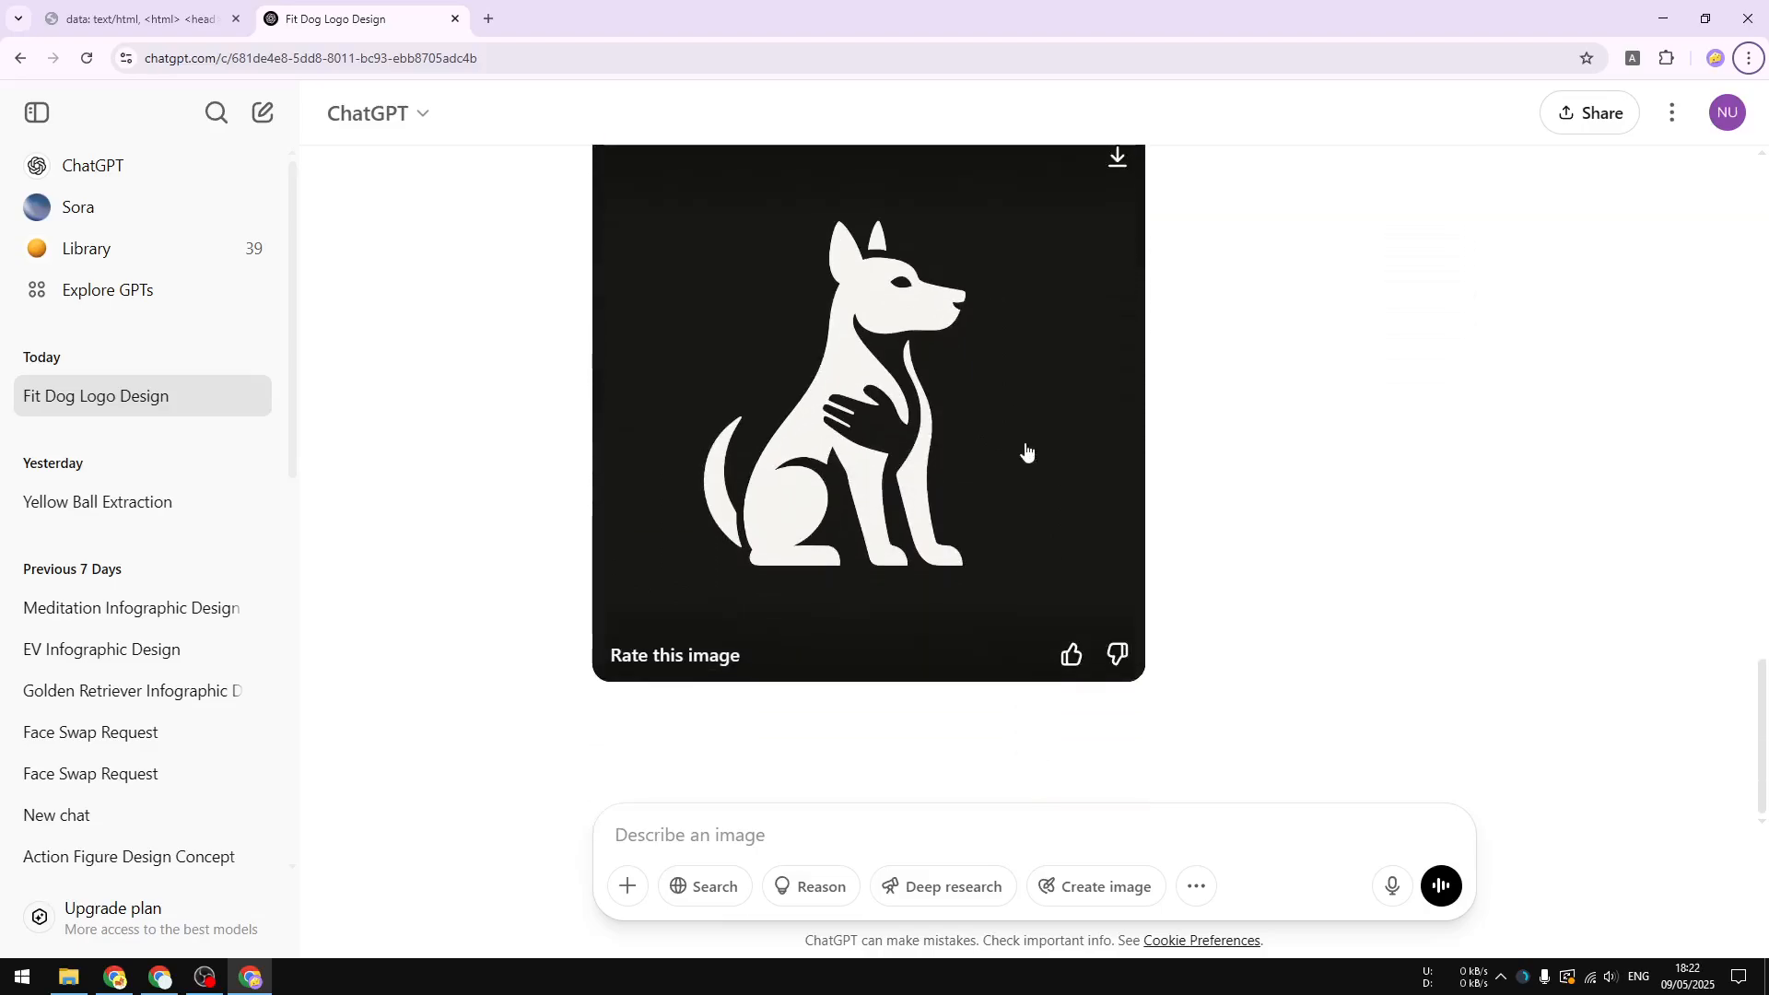
pyautogui.click(874, 390)
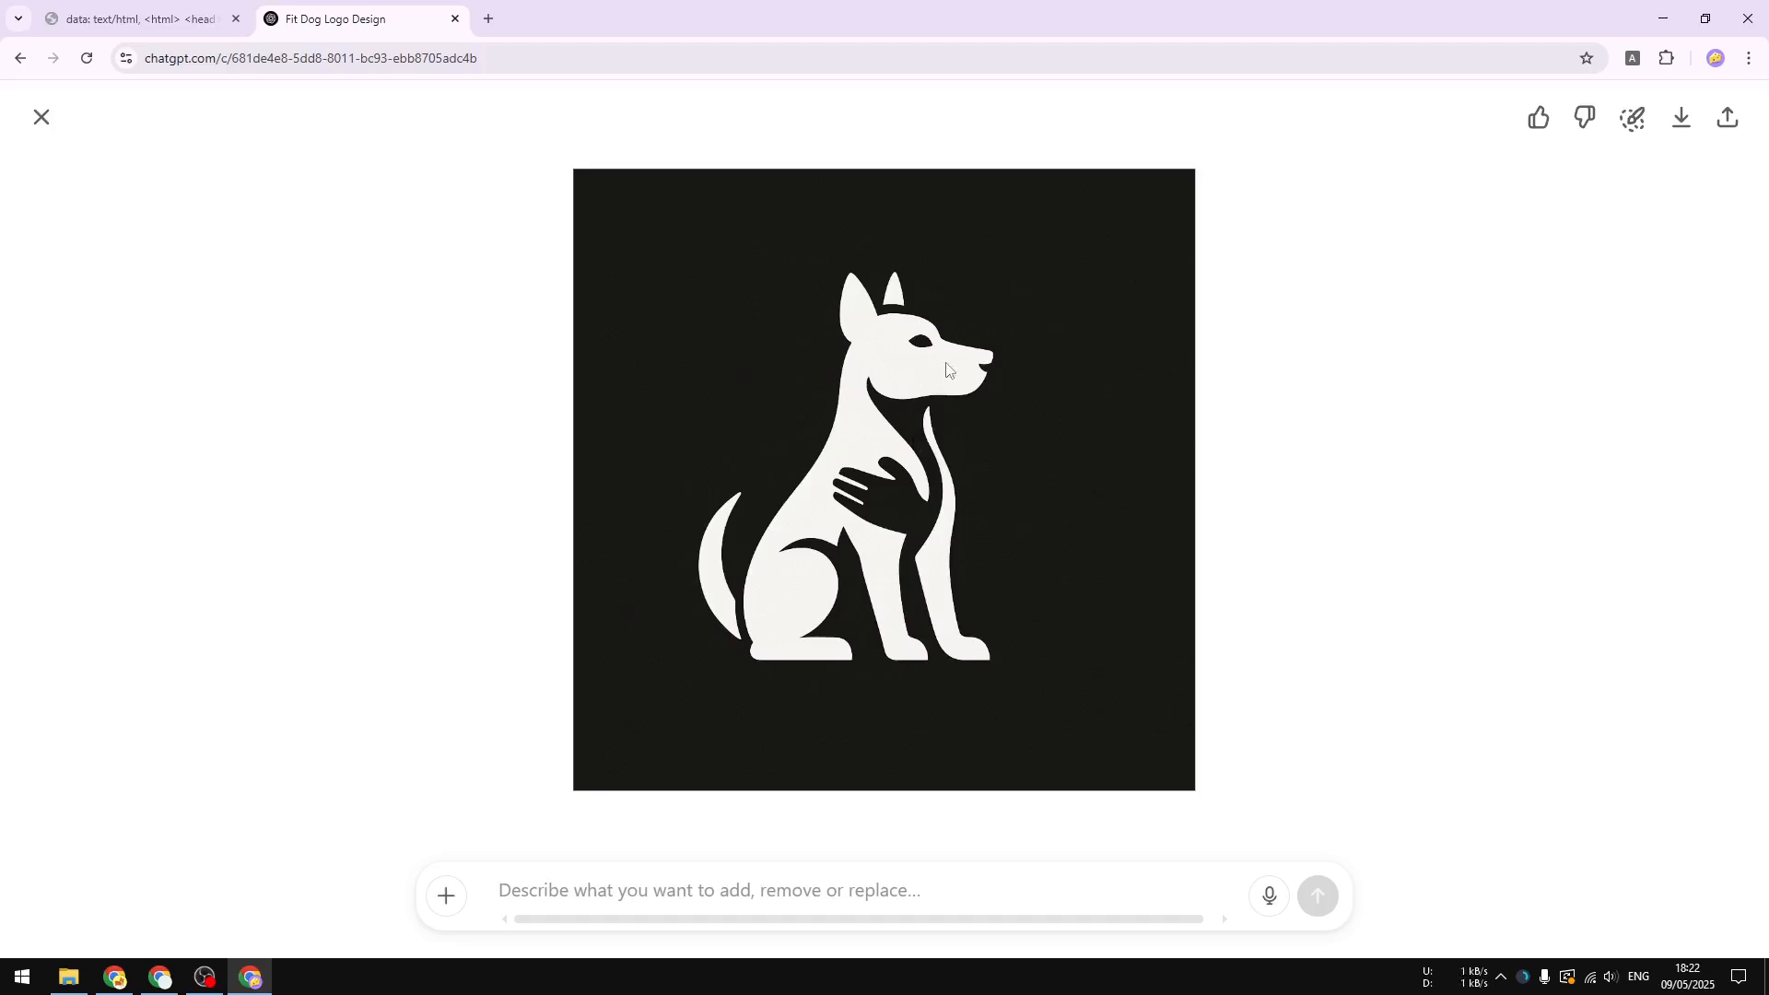
pyautogui.click(1680, 117)
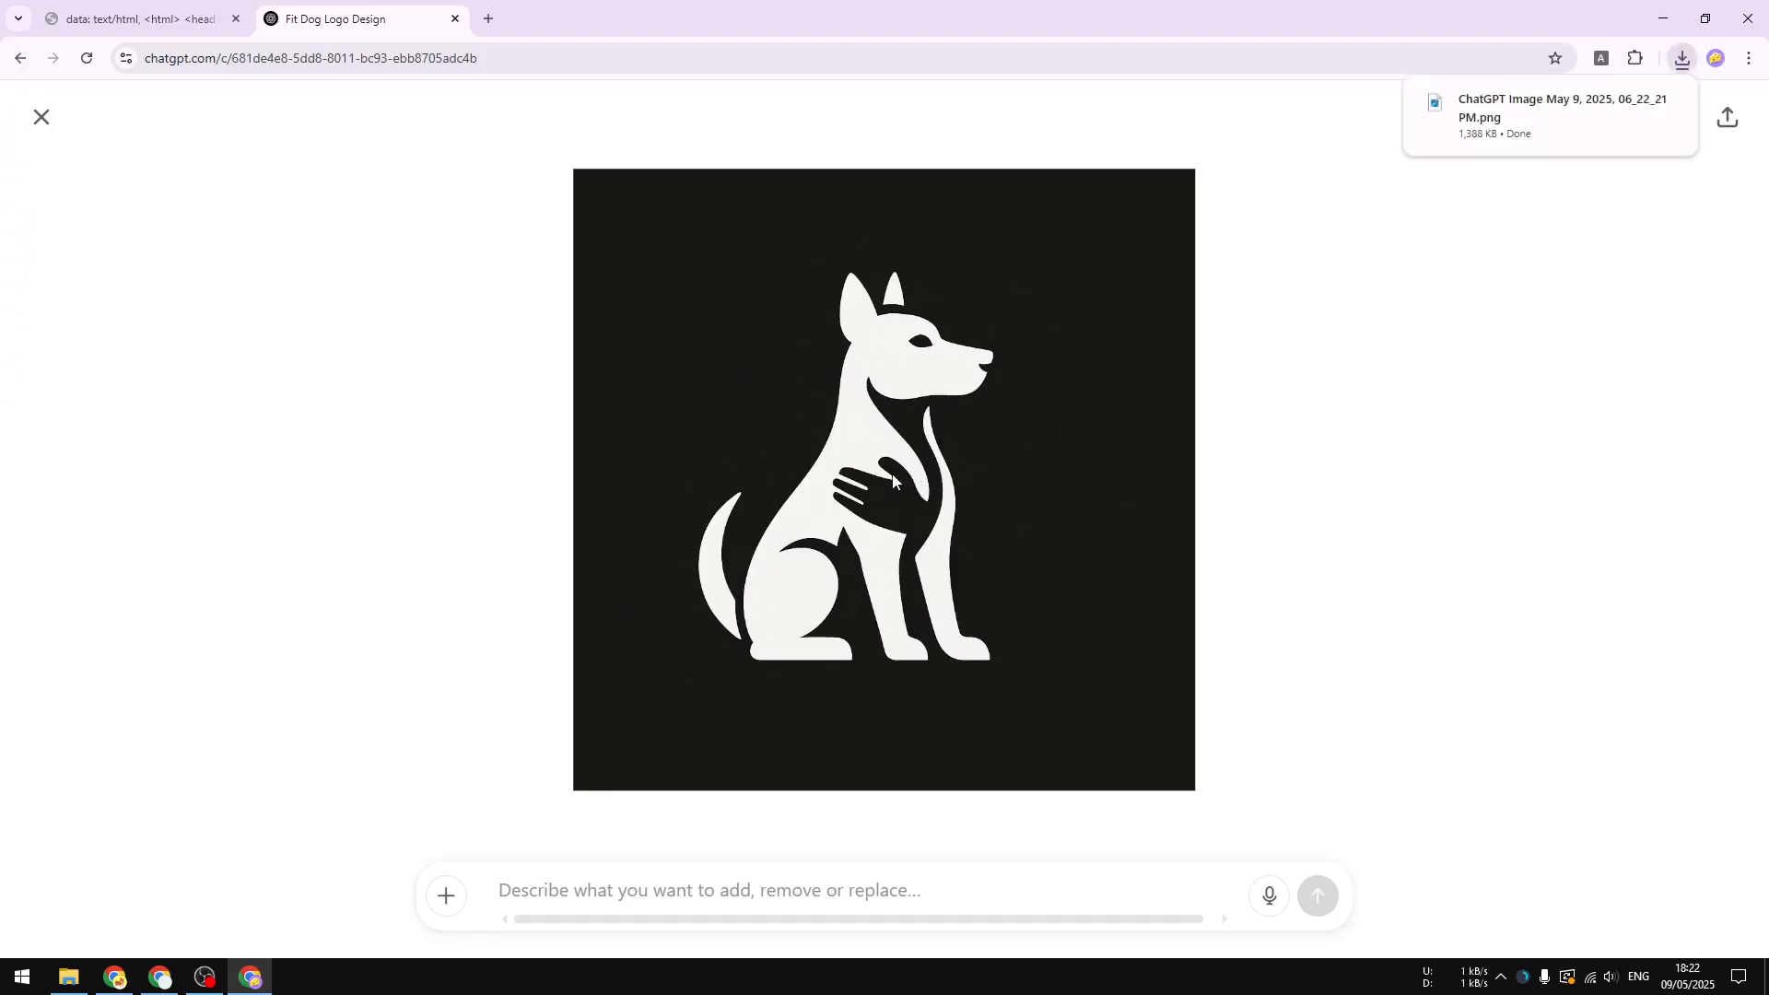
# - Open a project on recraft.ai in a new browser tab and return to the dog logo in ChatGPT
pyautogui.click(489, 18)
pyautogui.write('recraft.ai')
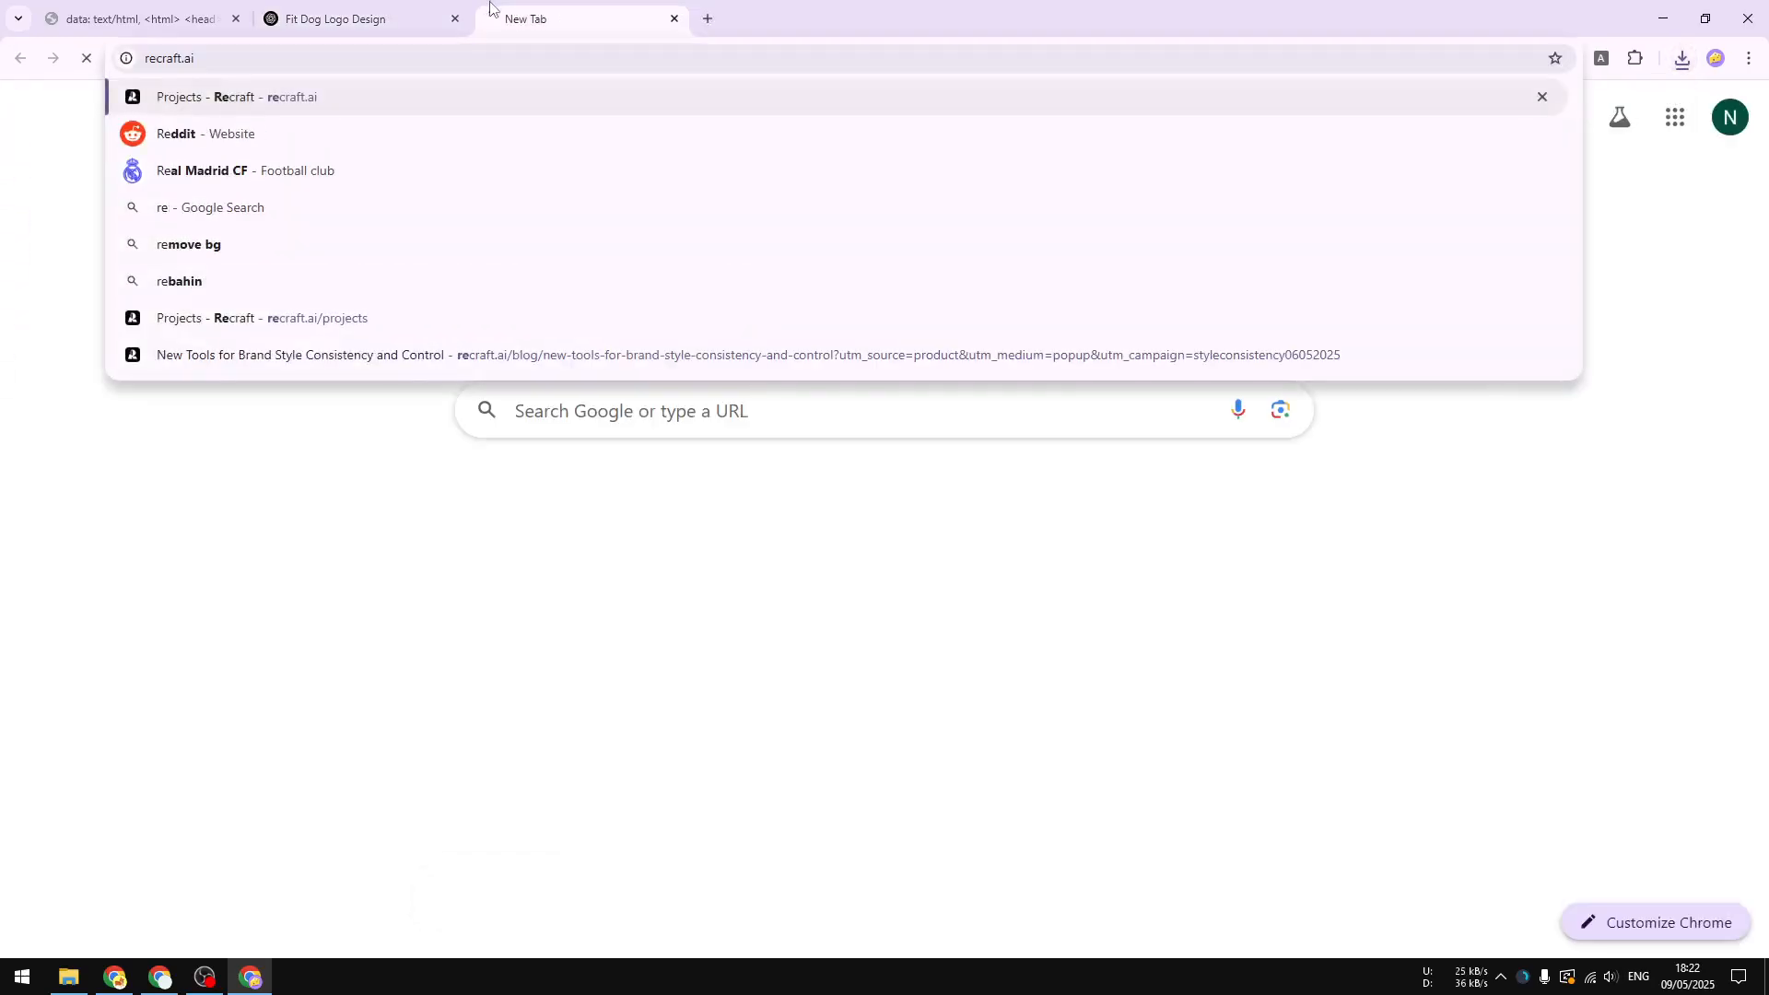
pyautogui.press('Return')
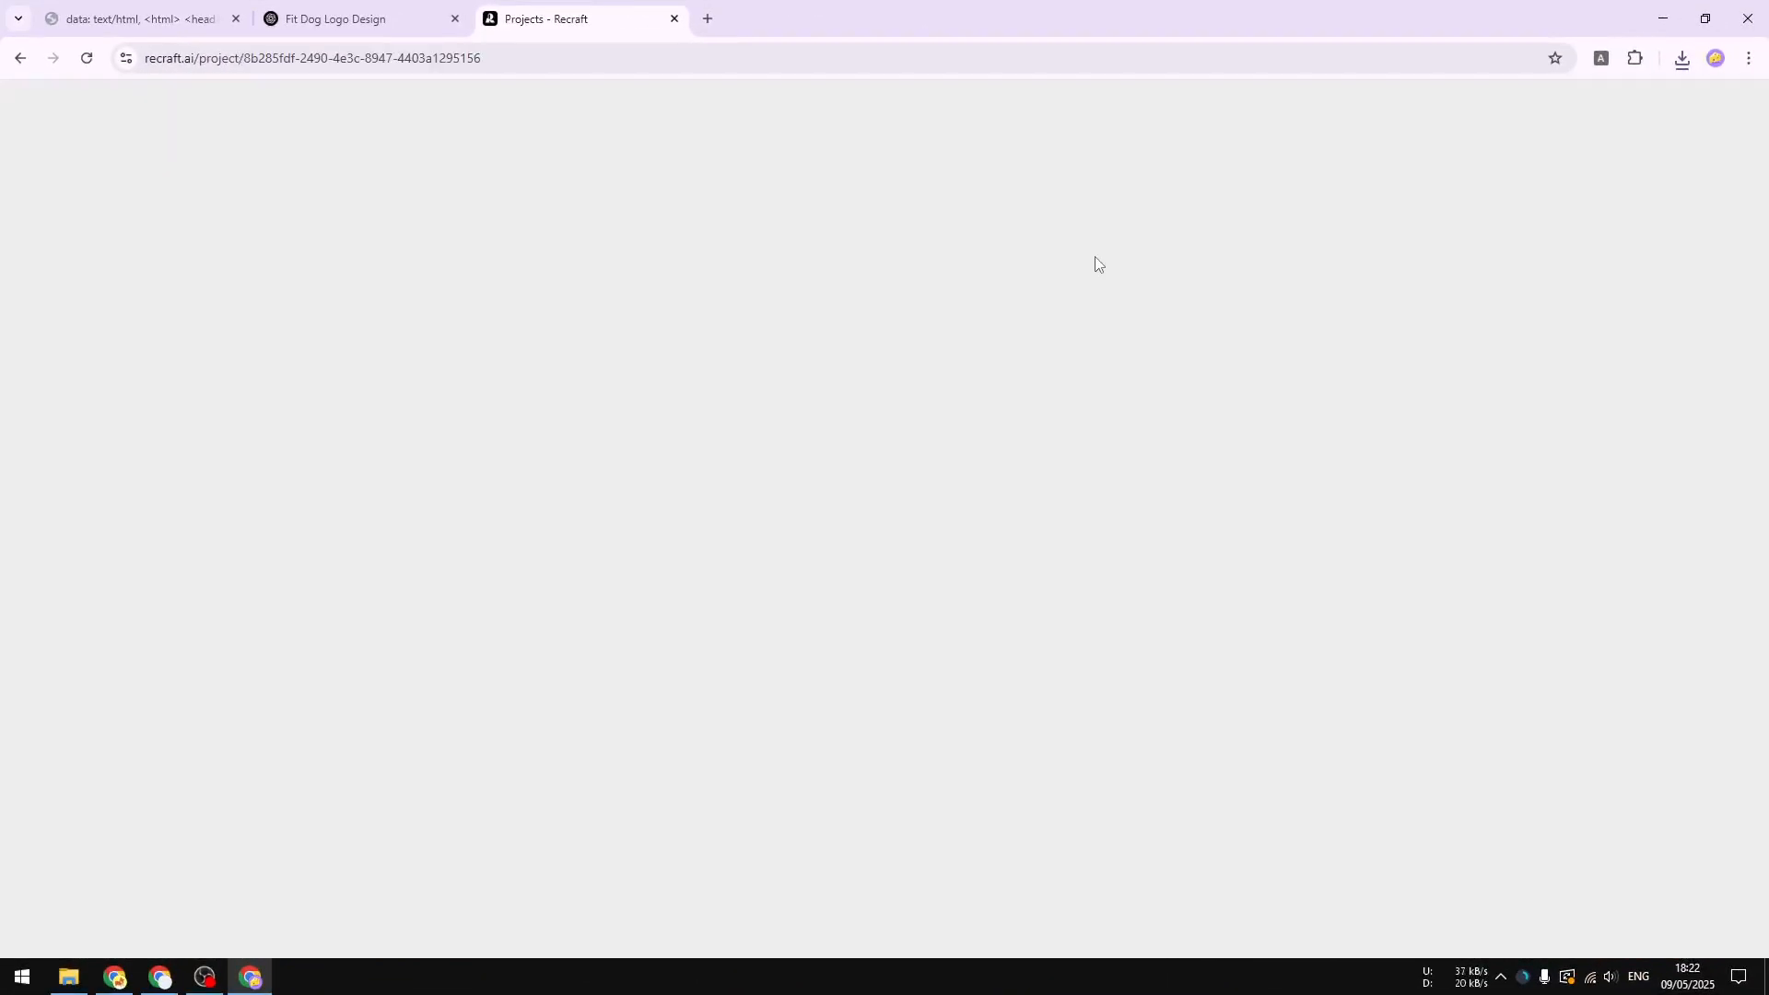
pyautogui.click(371, 7)
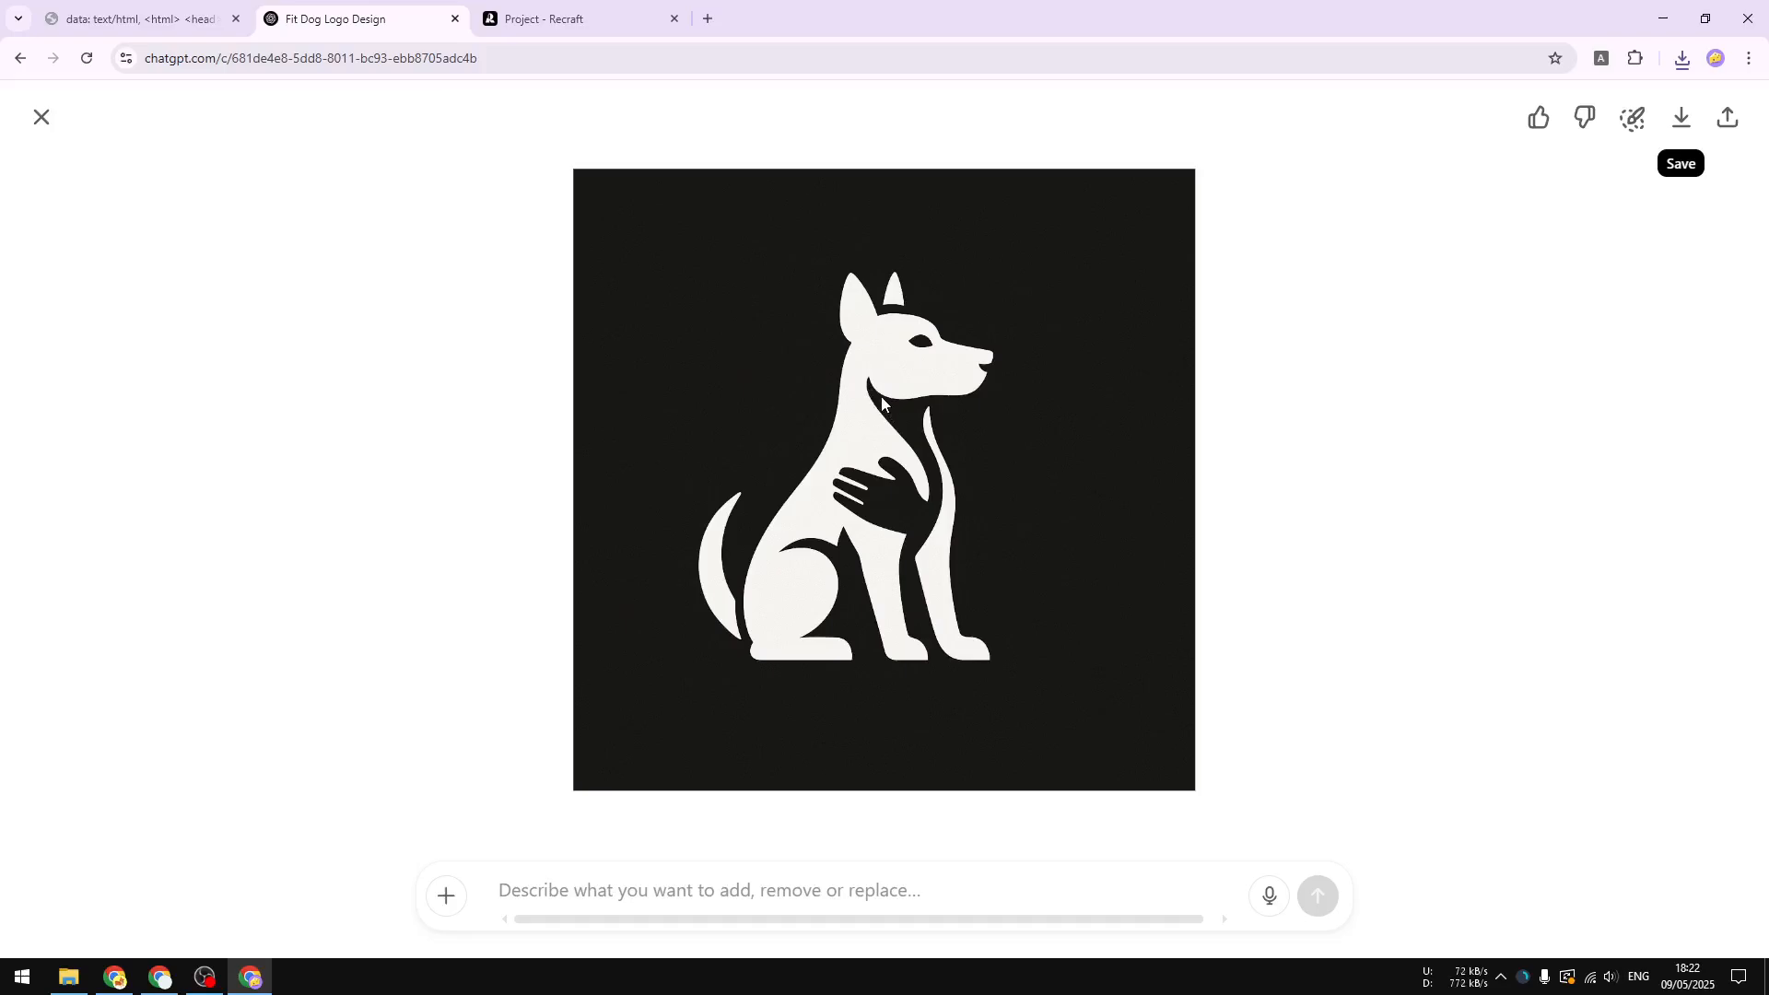
# - Switch to the Recraft project and place the downloaded dog logo on its empty canvas
pyautogui.click(593, 8)
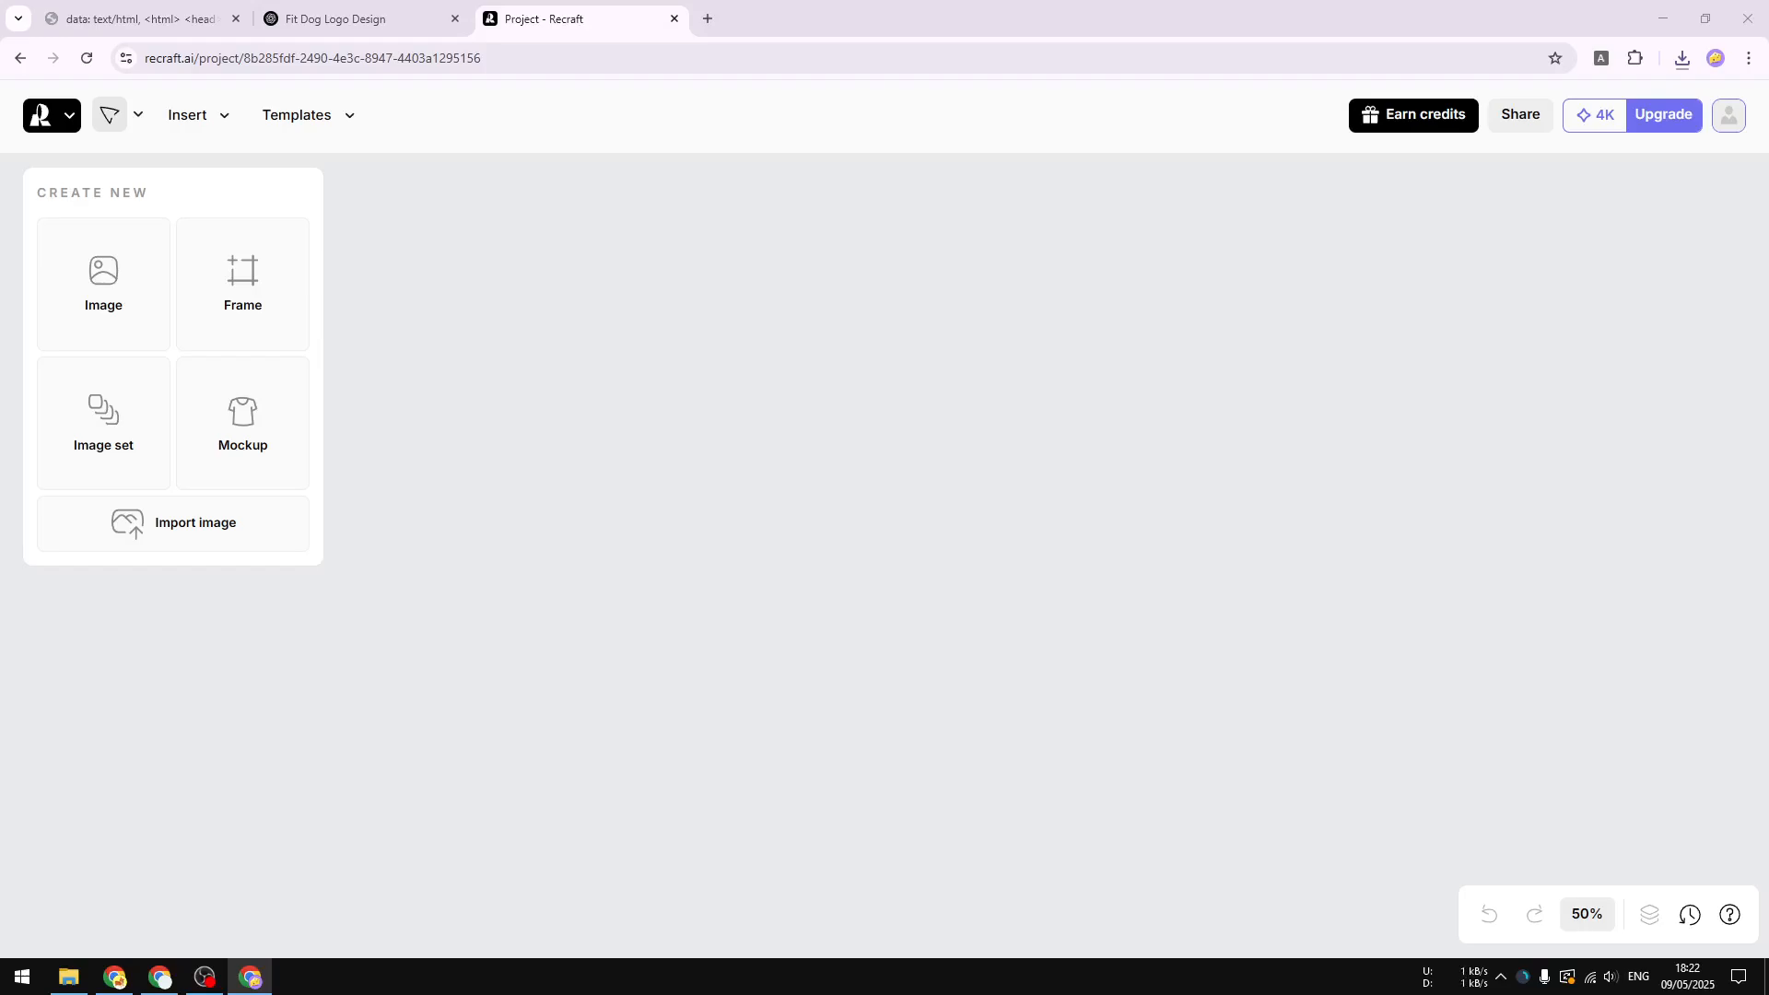
pyautogui.moveTo(1338, 383); pyautogui.dragTo(777, 406)
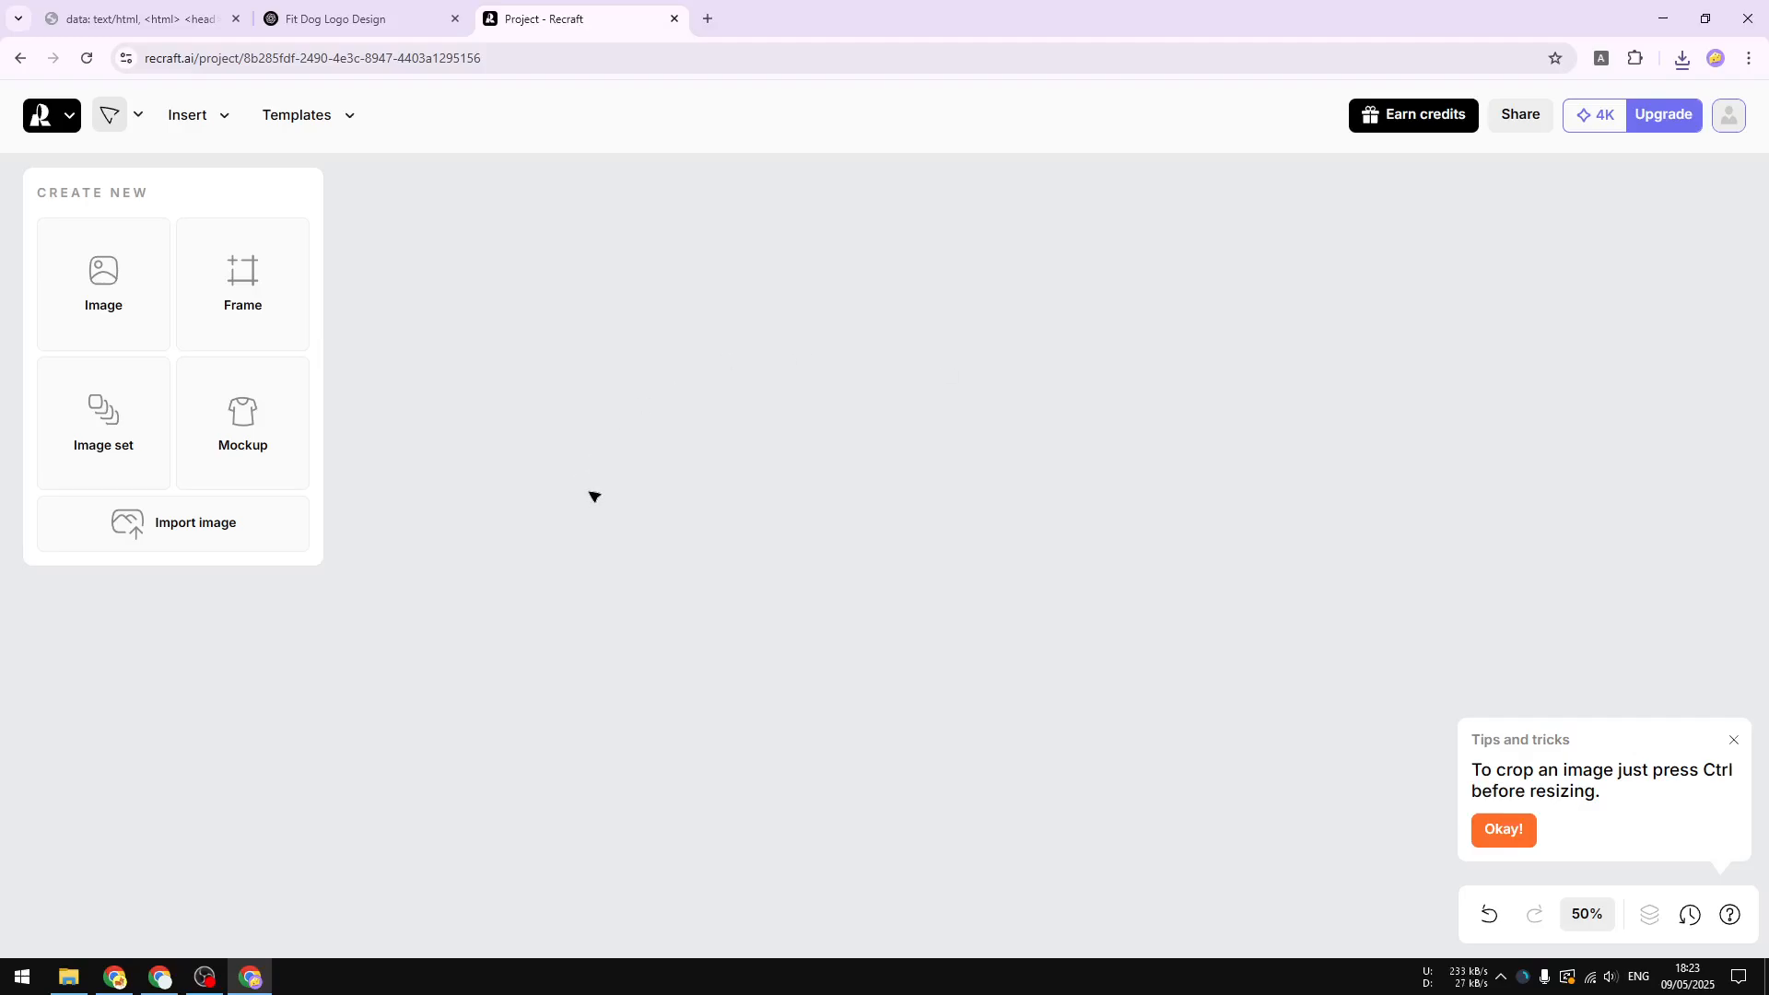
pyautogui.hotkey('ctrl', 'v')
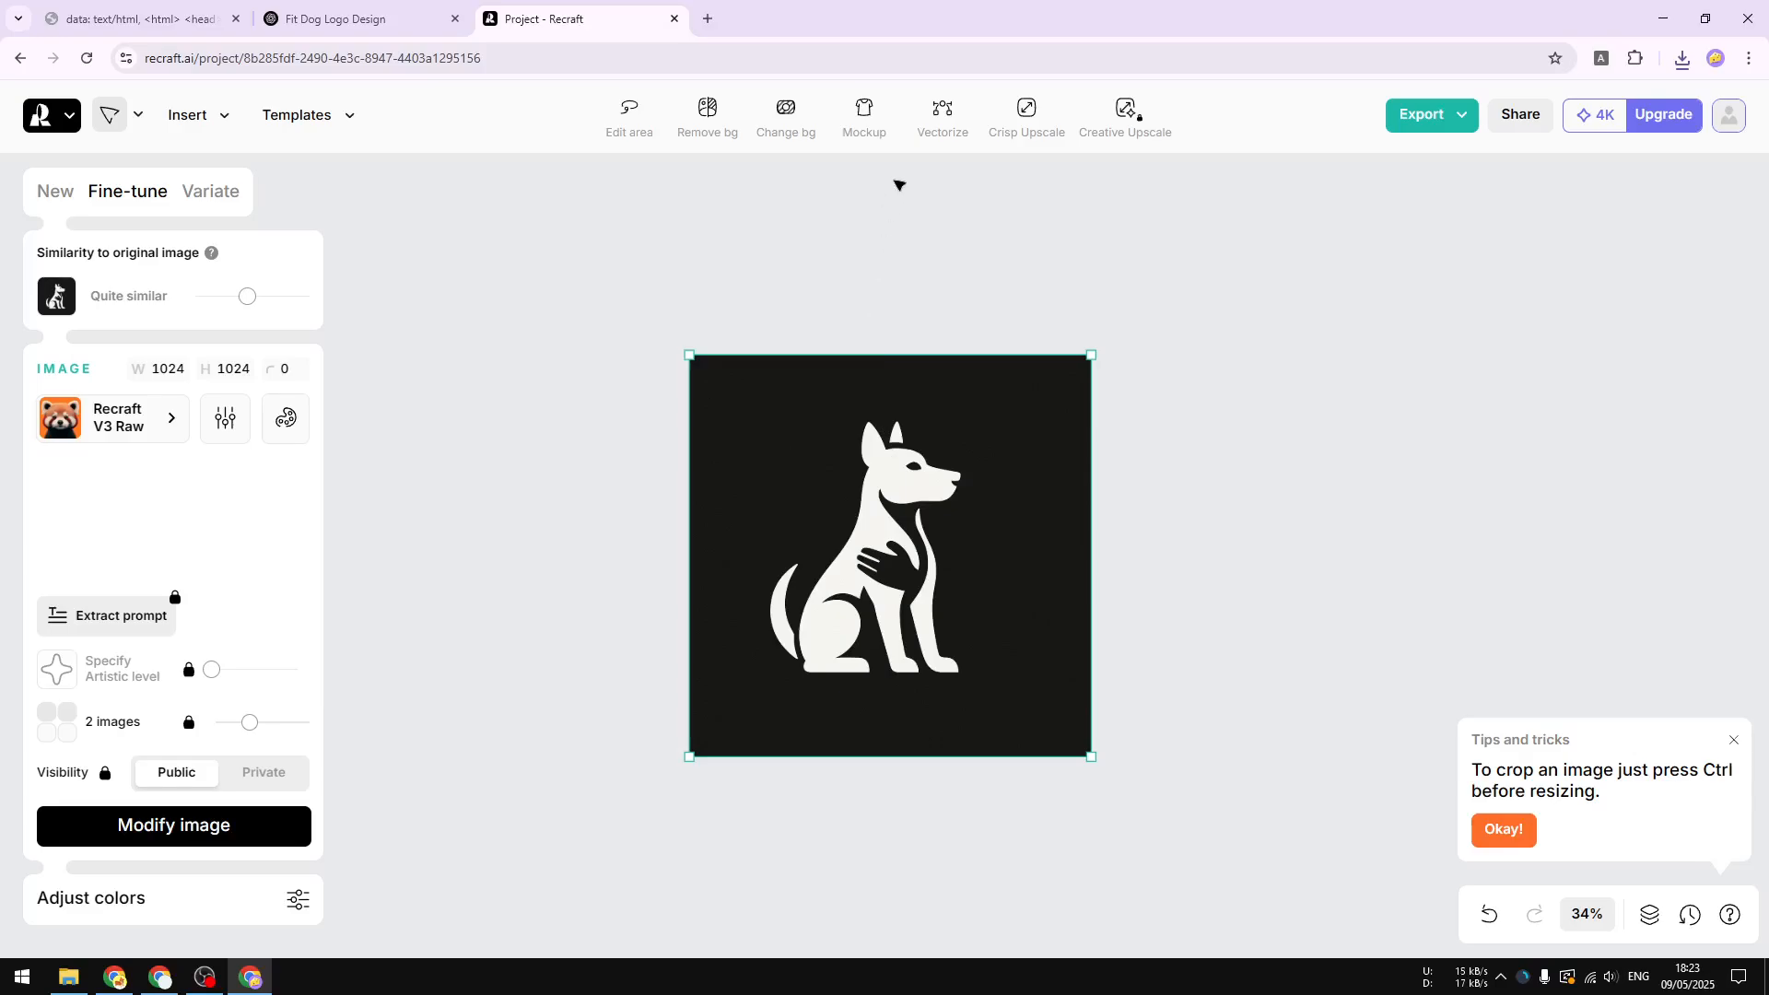
# - Vectorize the dog logo image and wait until the conversion is finished
pyautogui.click(940, 129)
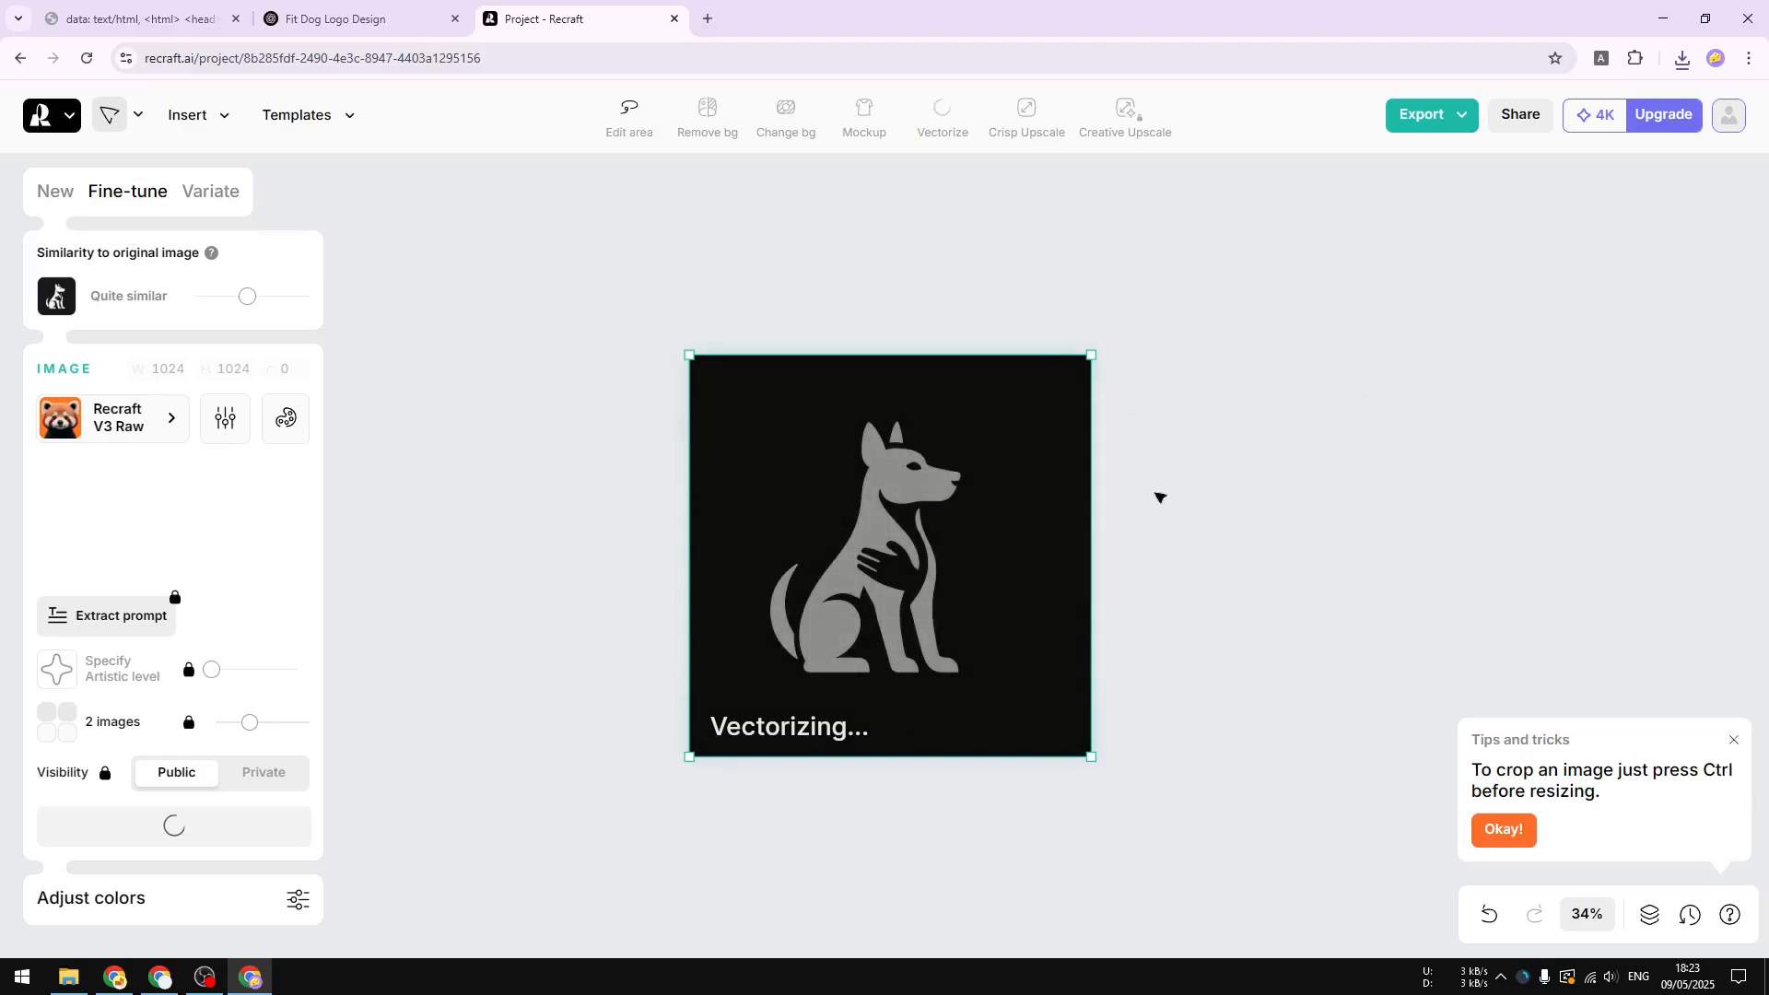
pyautogui.scroll(-2, 967, 474)
pyautogui.scroll(3, 954, 472)
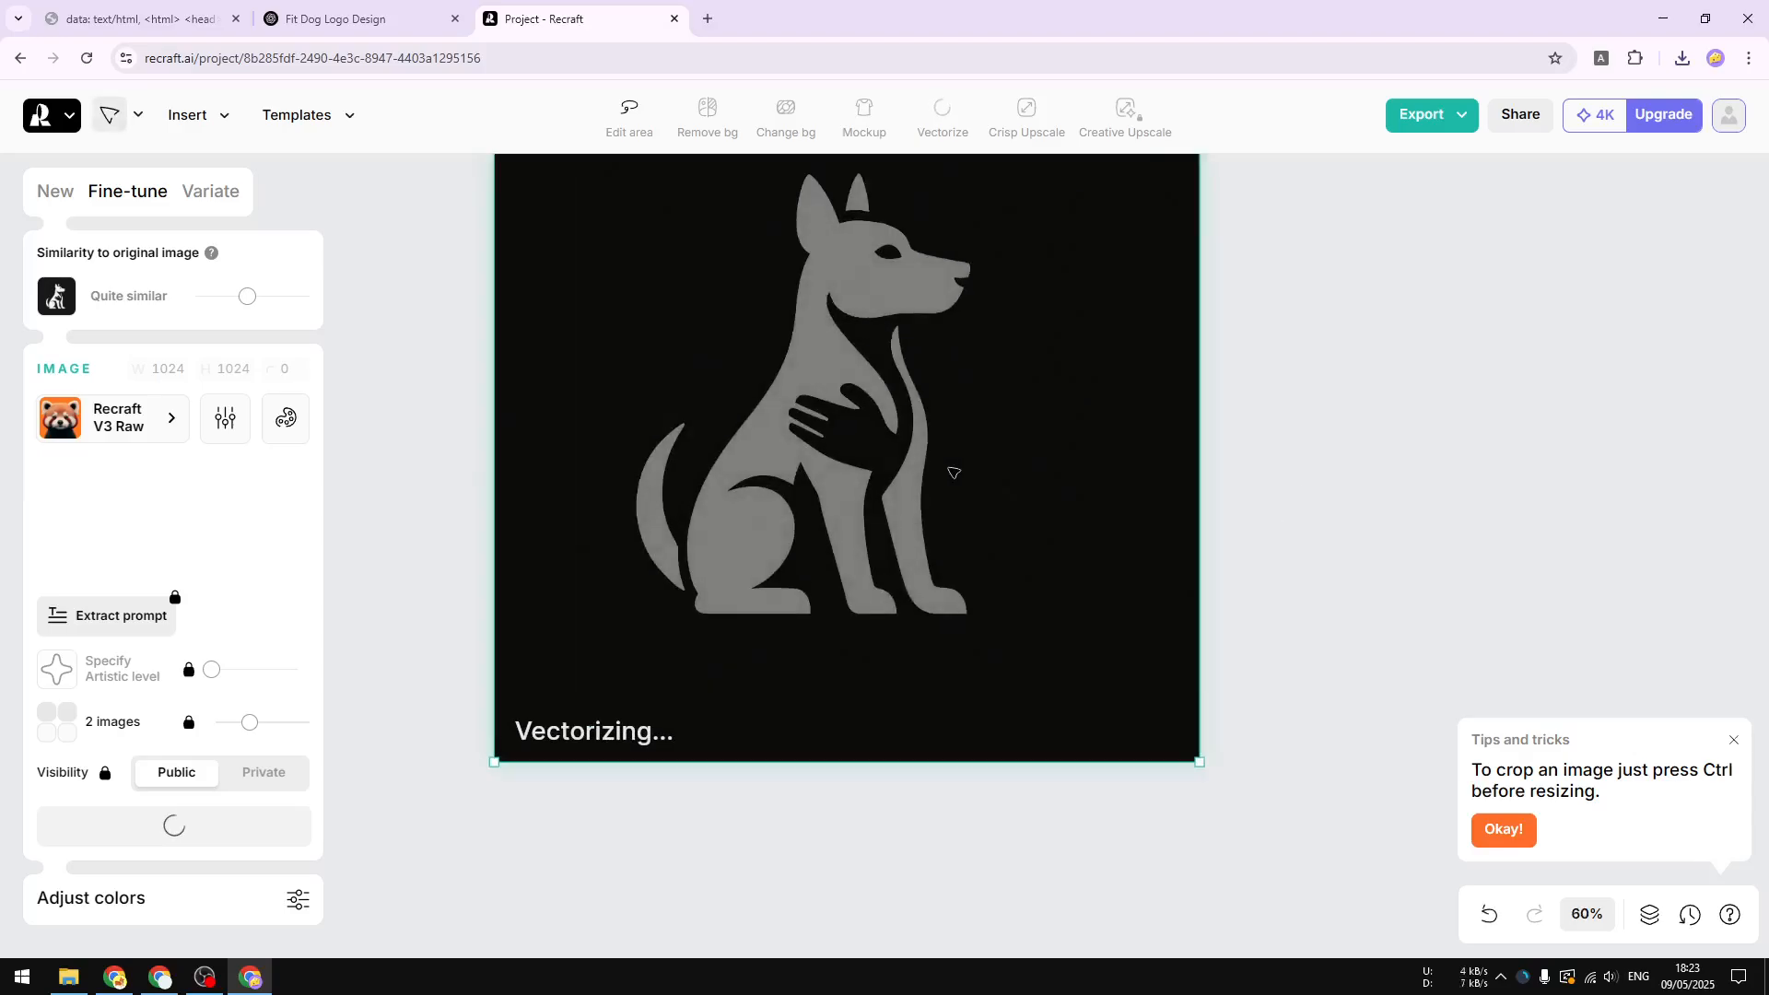
pyautogui.moveTo(1297, 366); pyautogui.dragTo(1346, 438)
pyautogui.scroll(-2, 1099, 504)
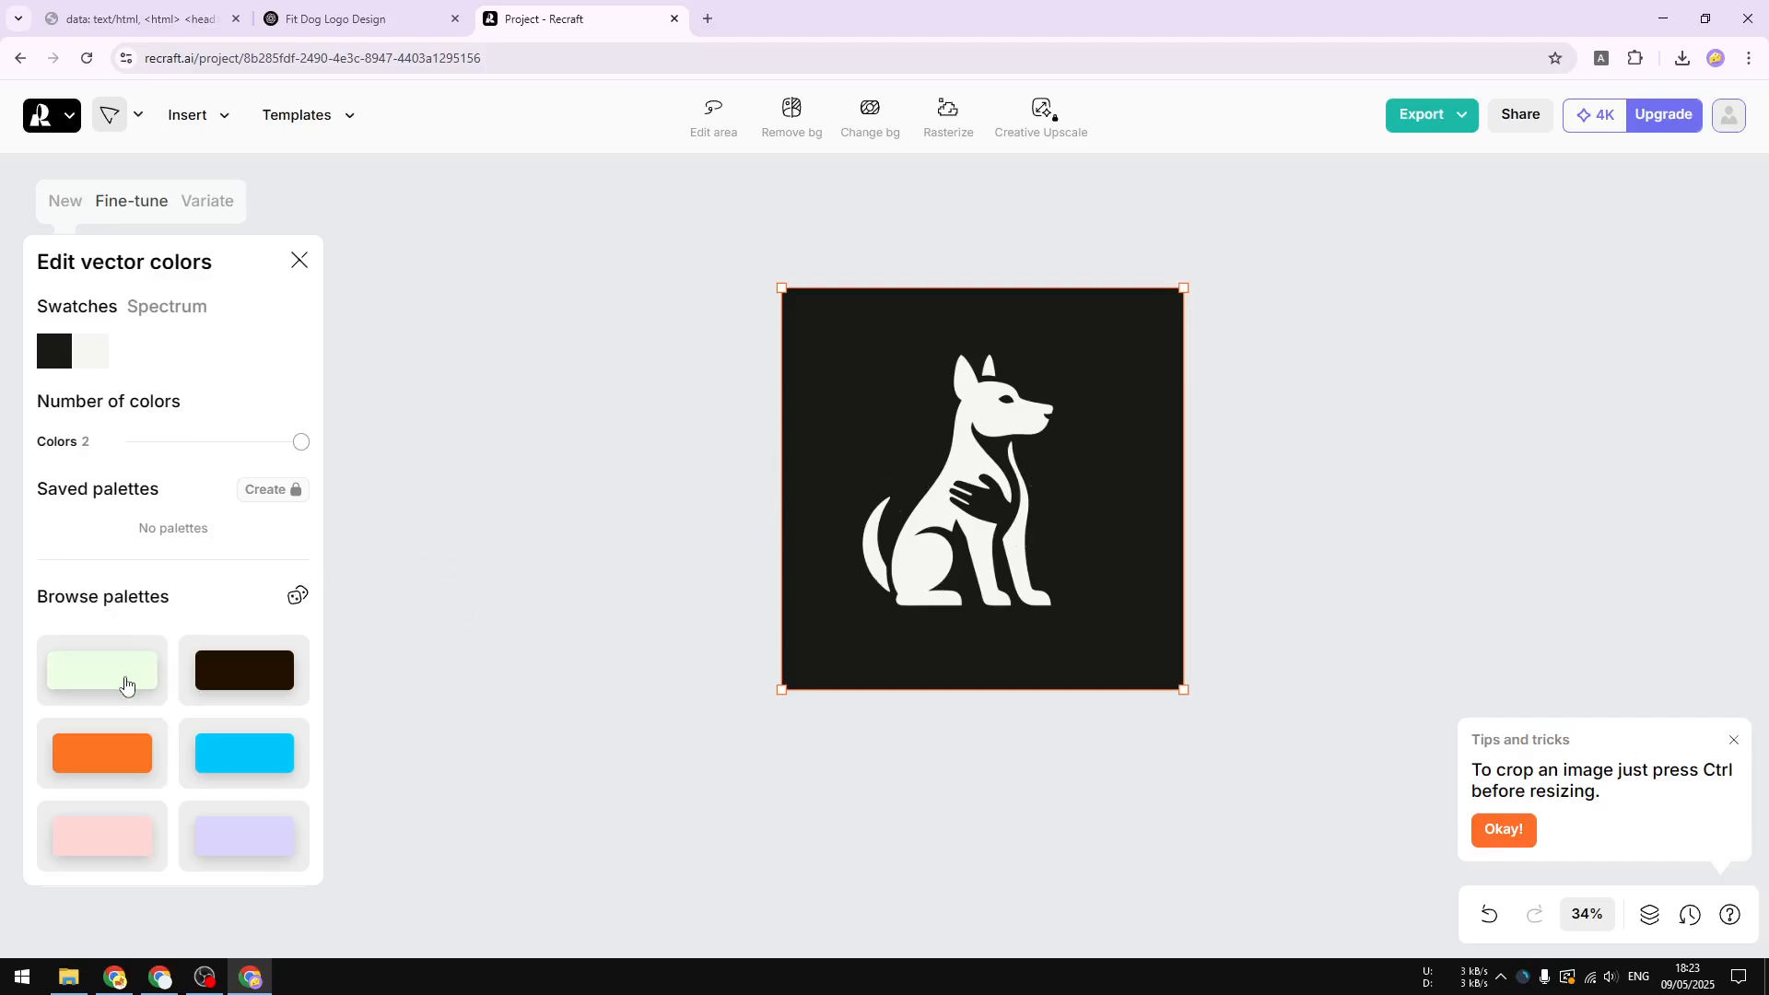
# - Try several browse palettes on the vectorized dog logo, including pale green, peach with cream, pale yellow and cyan with blue
pyautogui.click(124, 683)
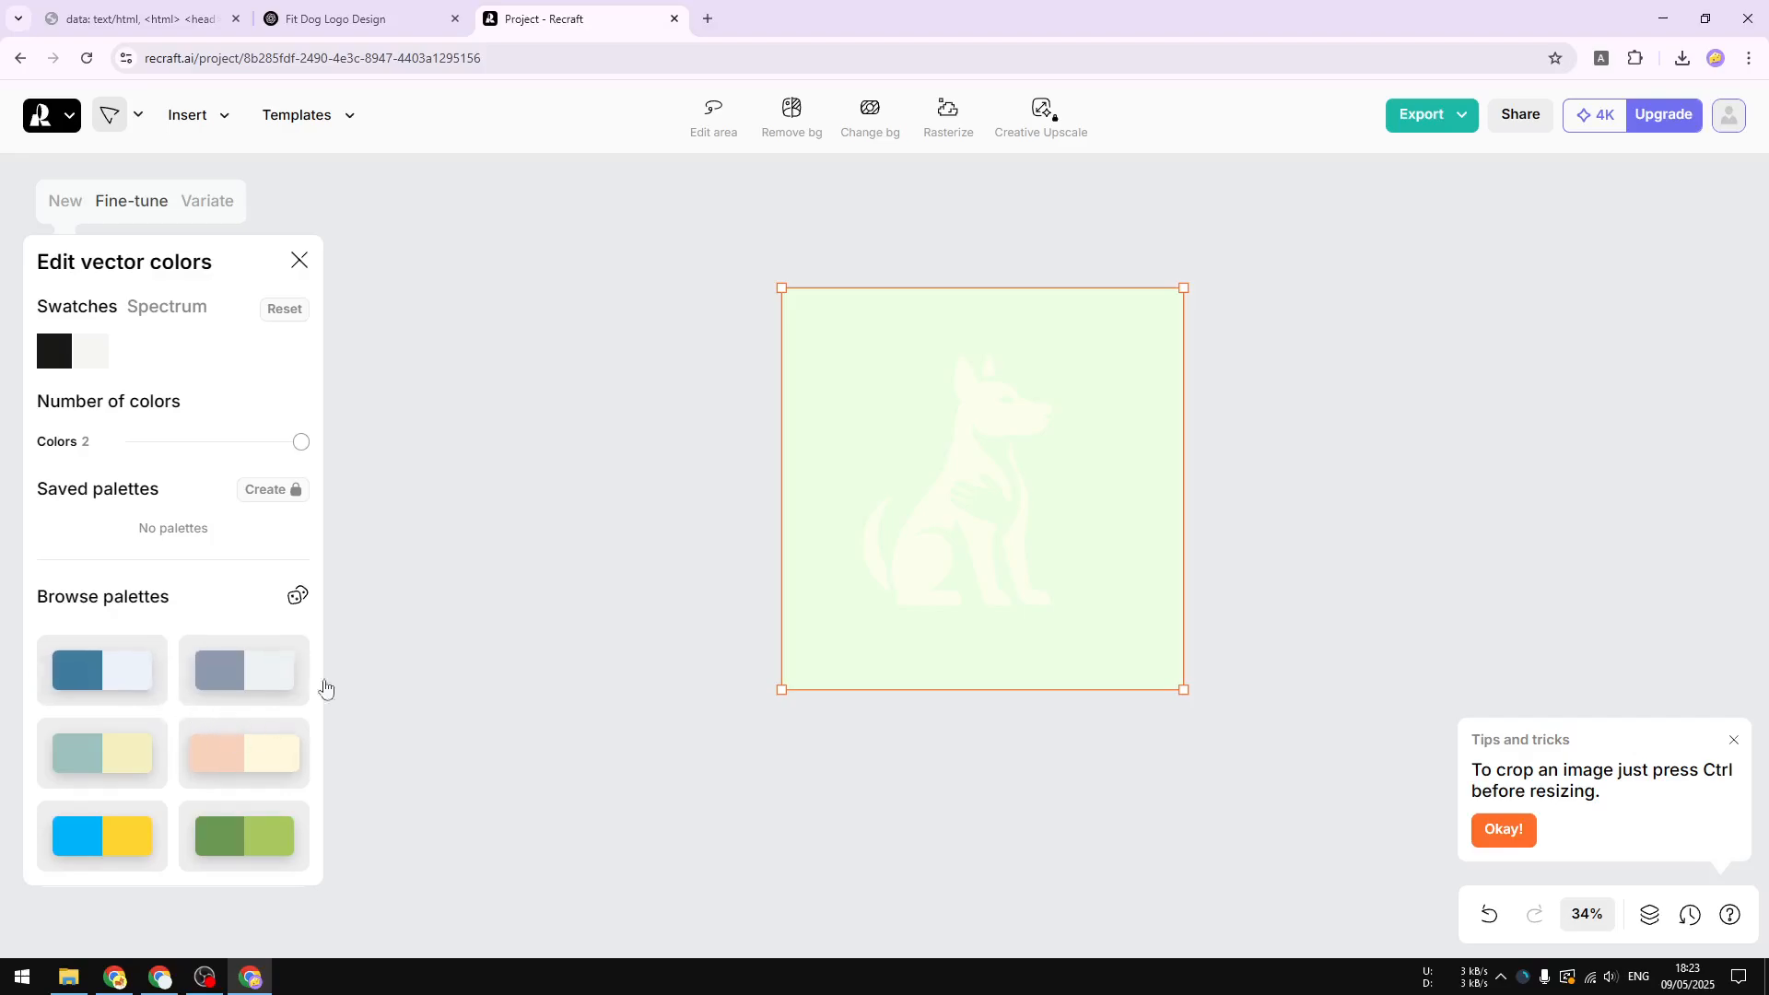
pyautogui.click(238, 754)
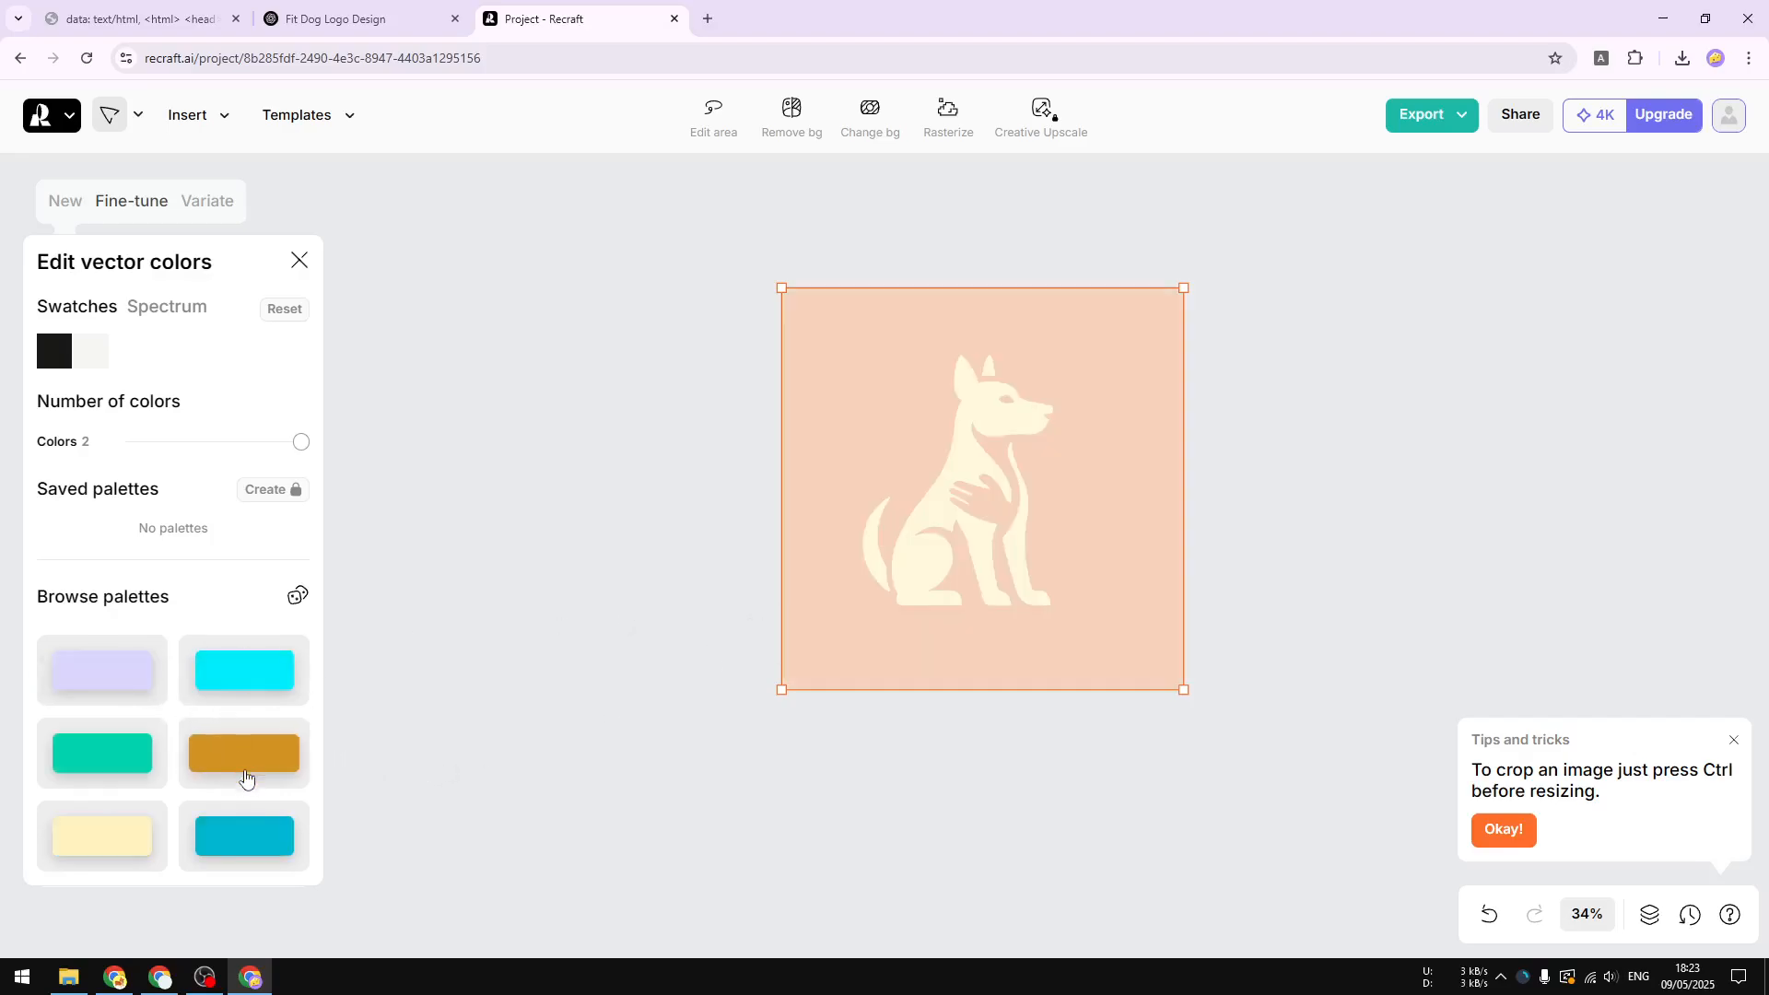
pyautogui.click(224, 843)
pyautogui.click(130, 837)
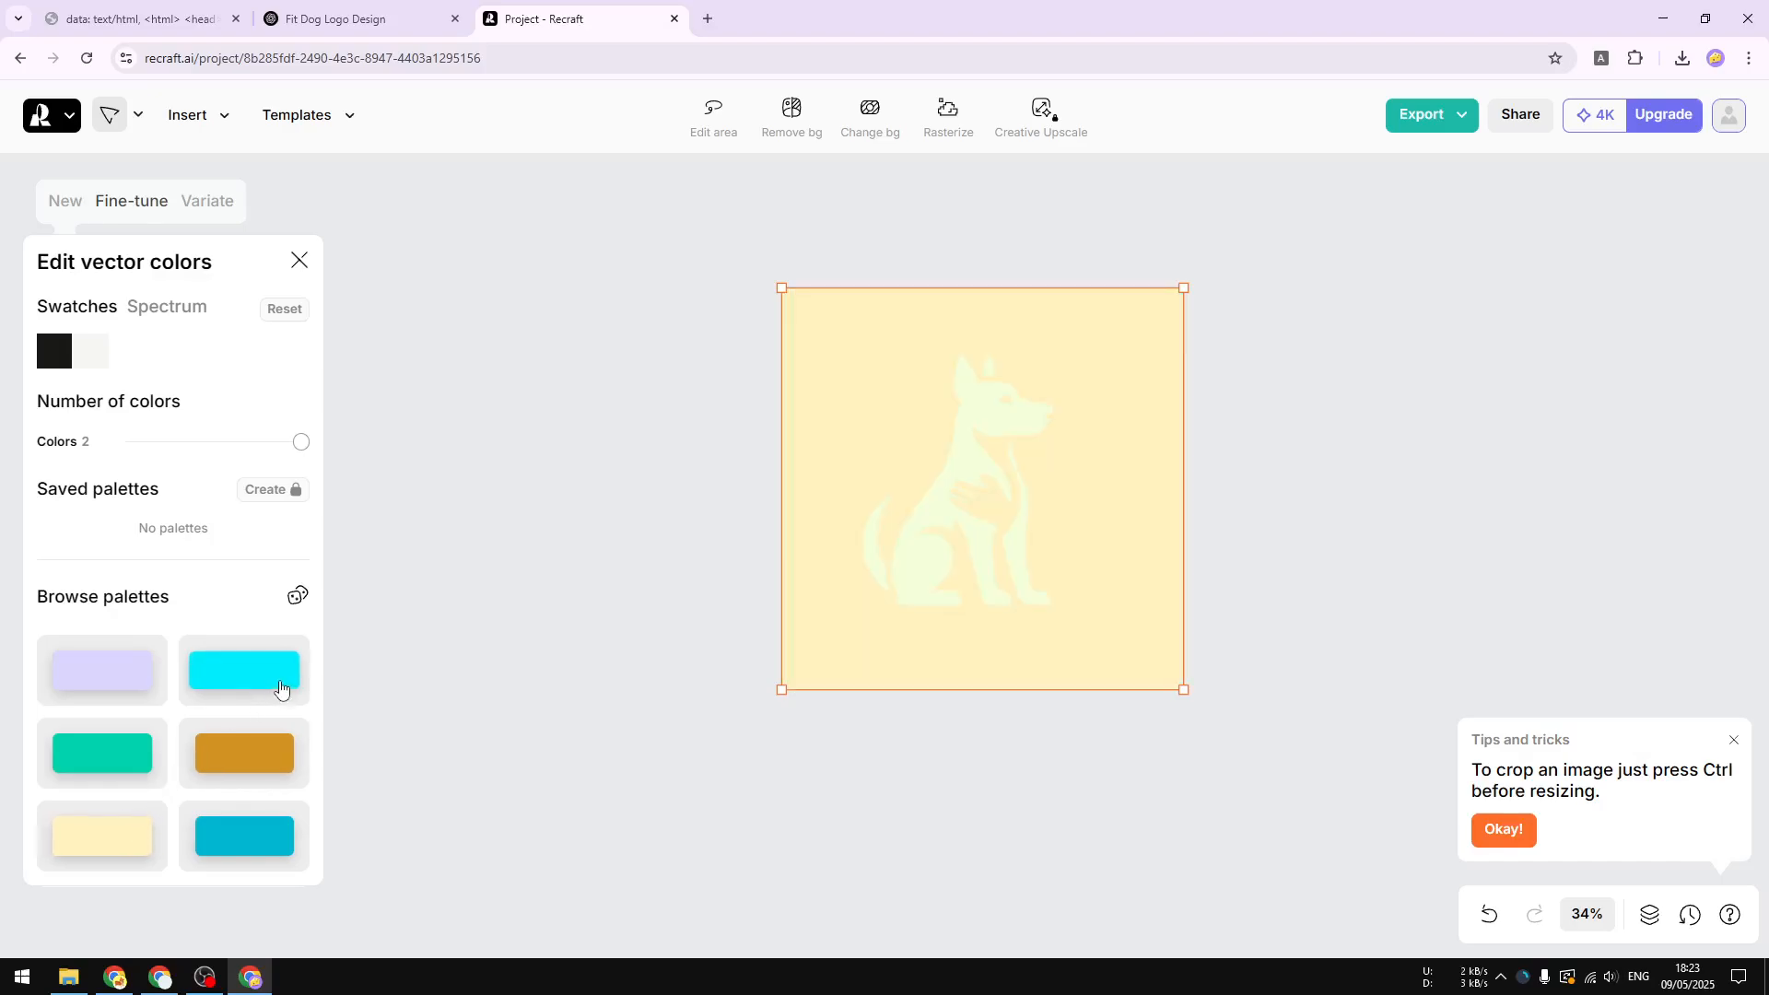
pyautogui.click(244, 680)
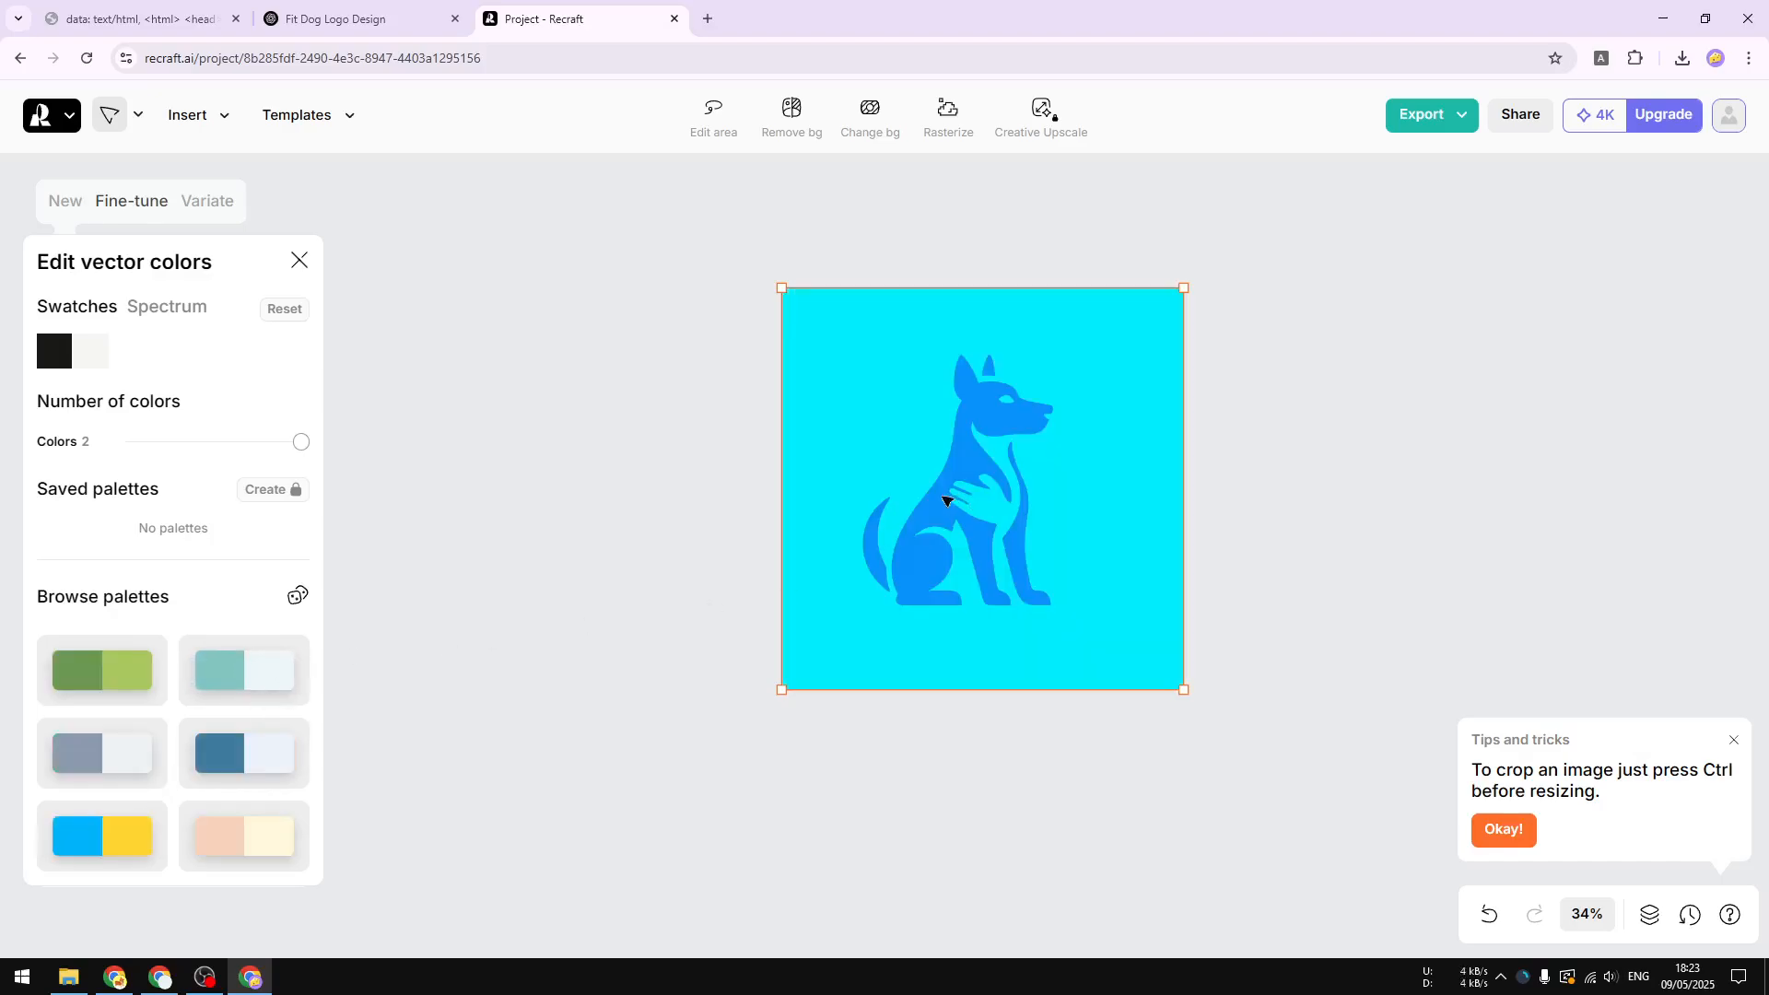
# - Undo all the palette changes on the vectorized dog logo, back to its original black and white colors
pyautogui.hotkey('ctrl', 'z')
pyautogui.hotkey('ctrl', 'z')
pyautogui.hotkey('ctrl', 'z')
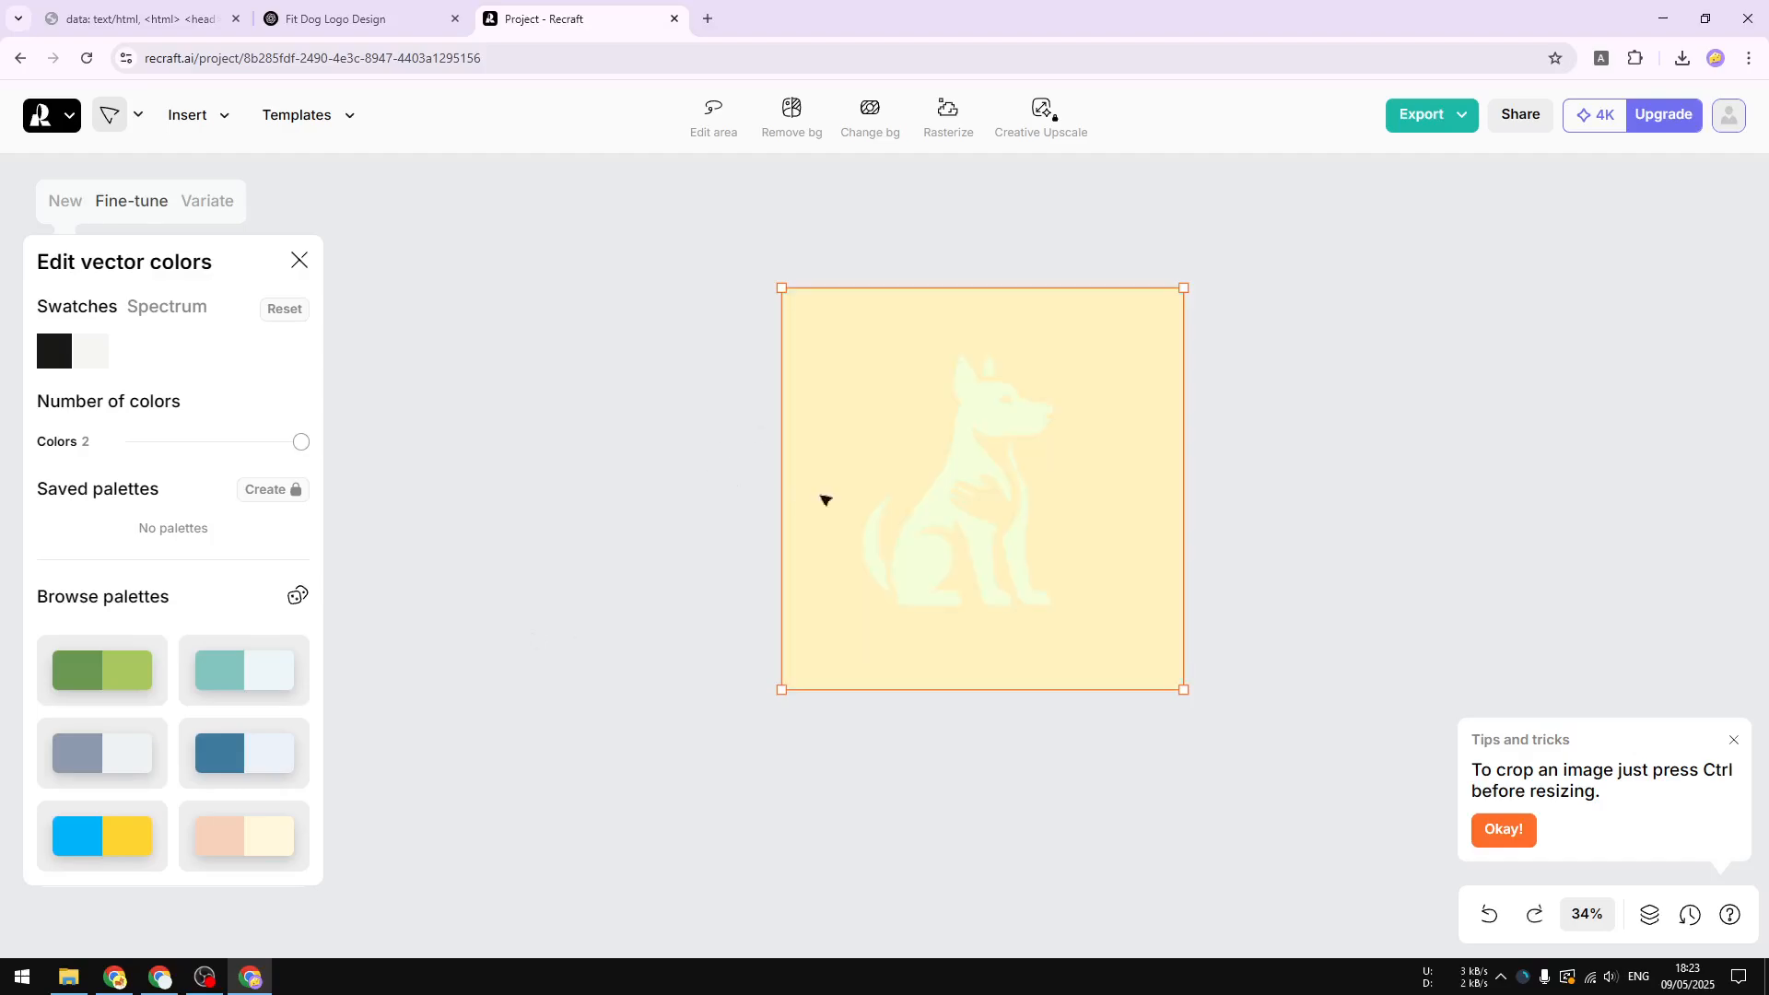
pyautogui.hotkey('ctrl', 'z')
pyautogui.hotkey('ctrl', 'z')
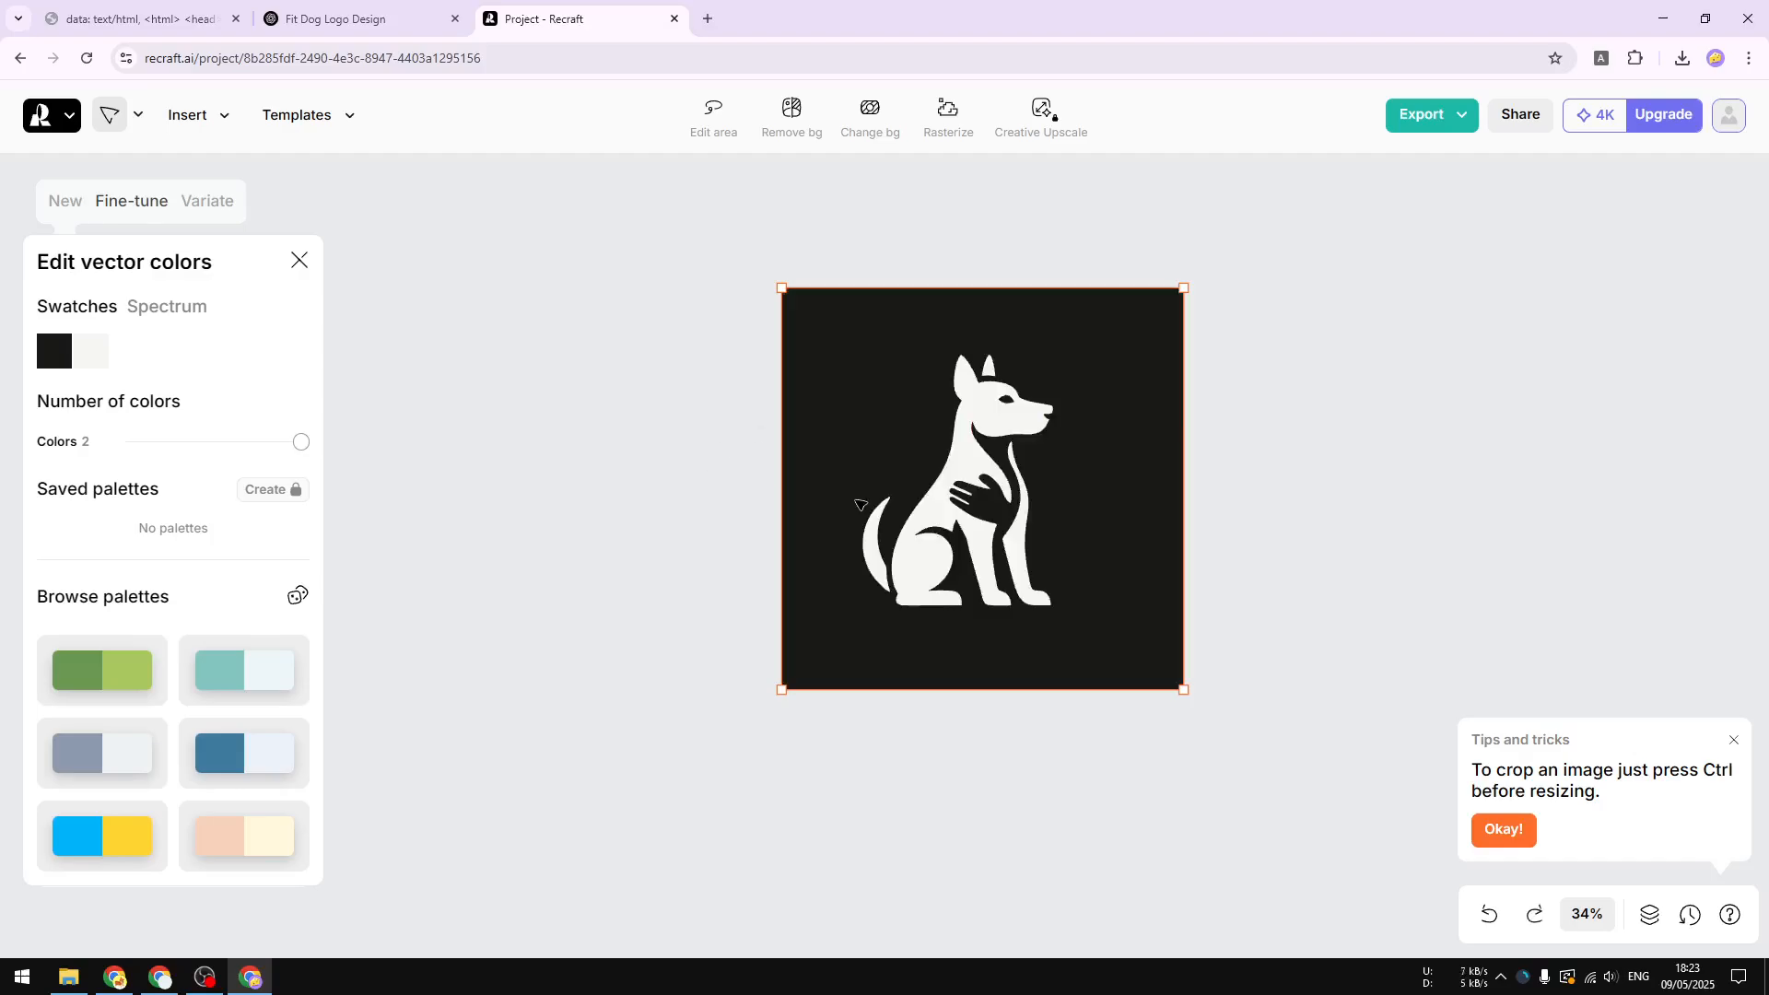
# - Export the vectorized dog logo as an SVG file and deselect it on the canvas
pyautogui.rightClick(1073, 502)
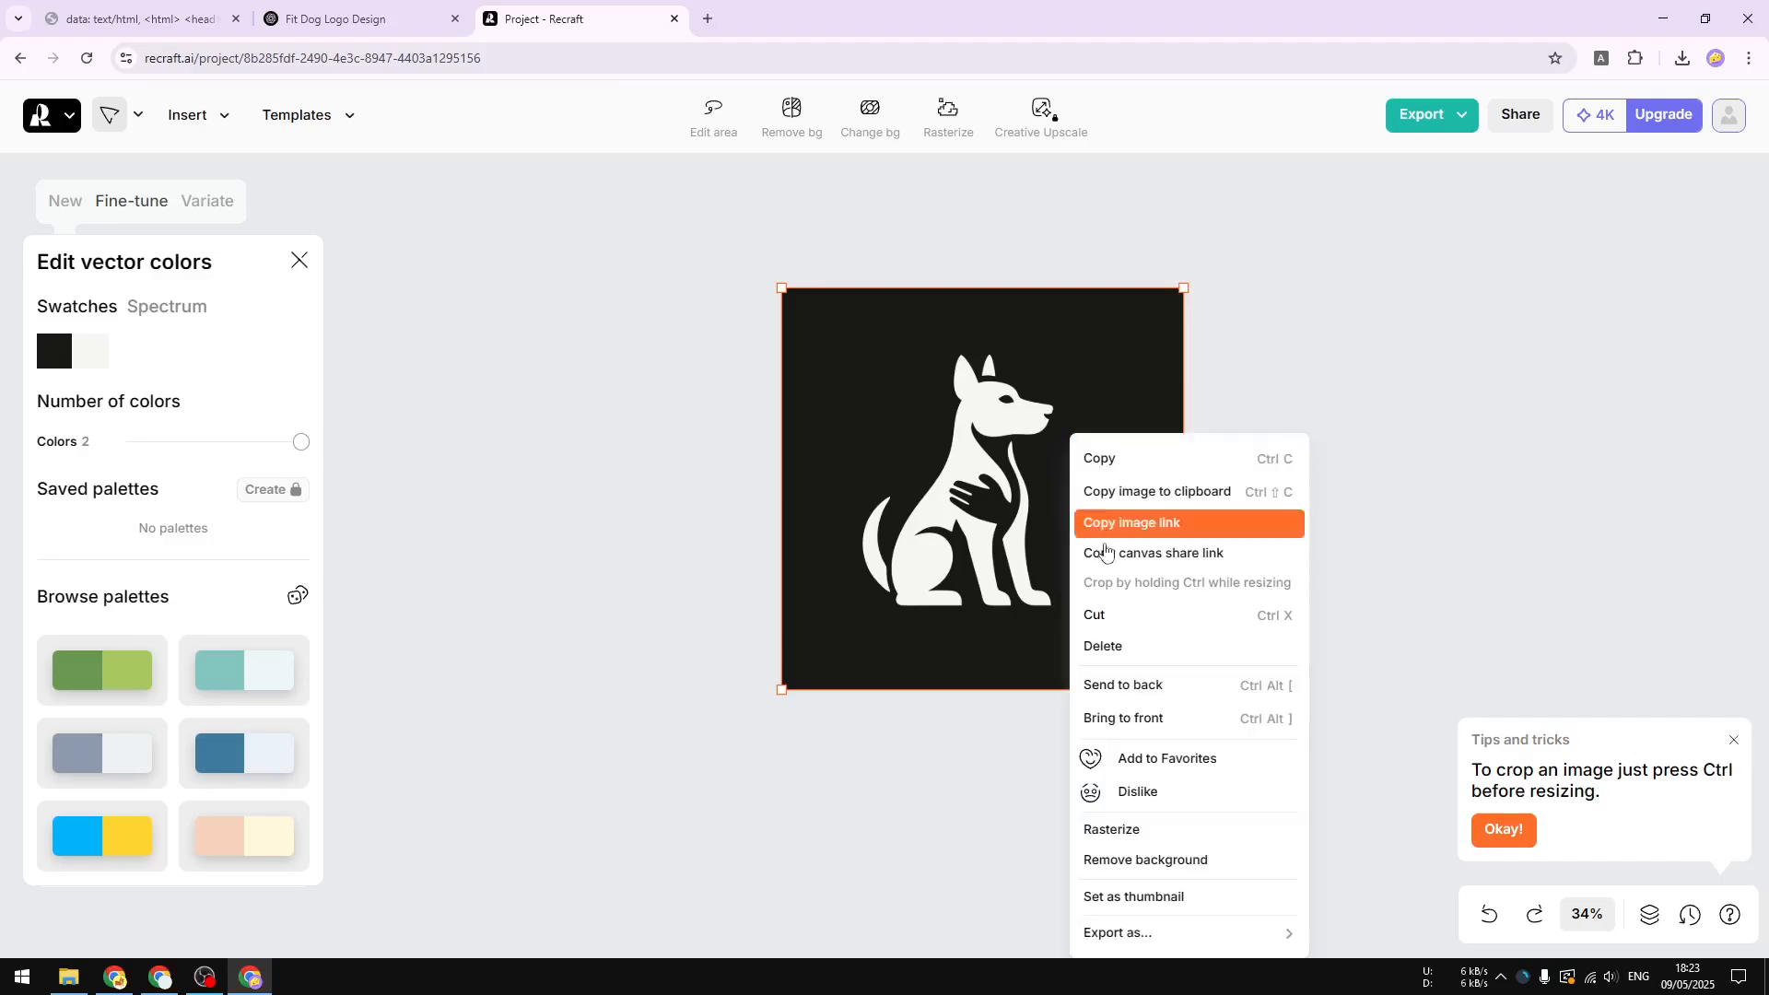
pyautogui.moveTo(1157, 932)
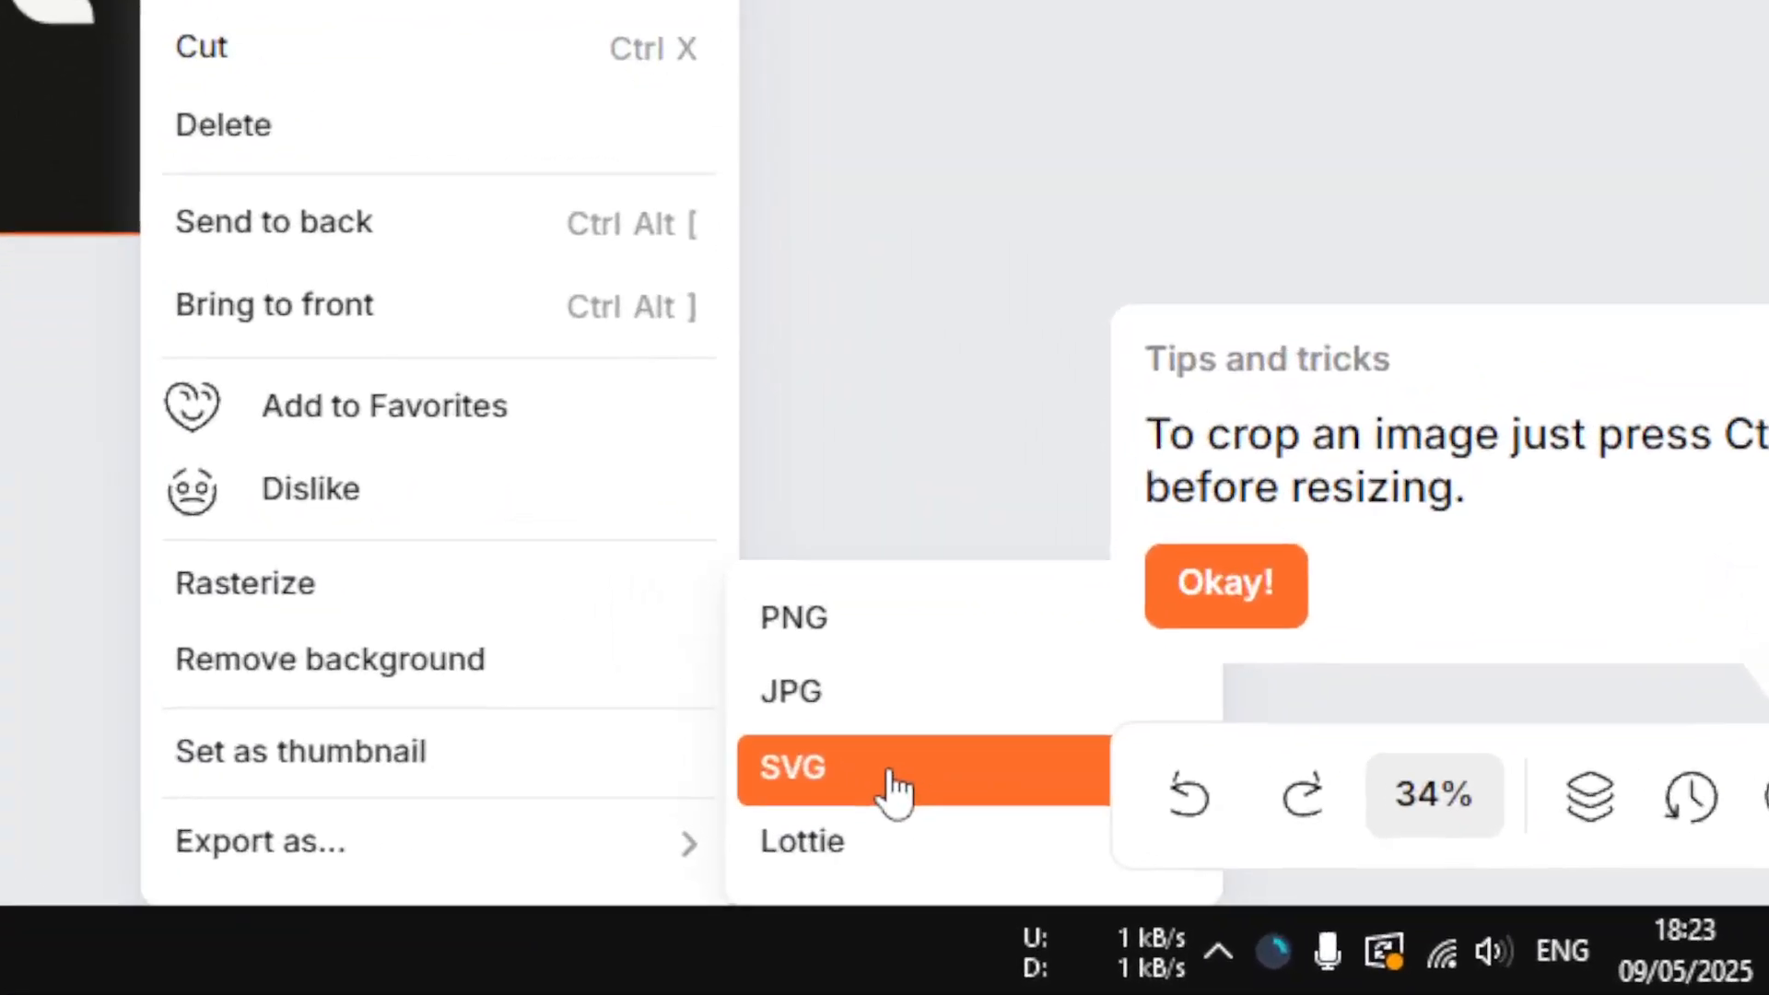
pyautogui.click(1371, 908)
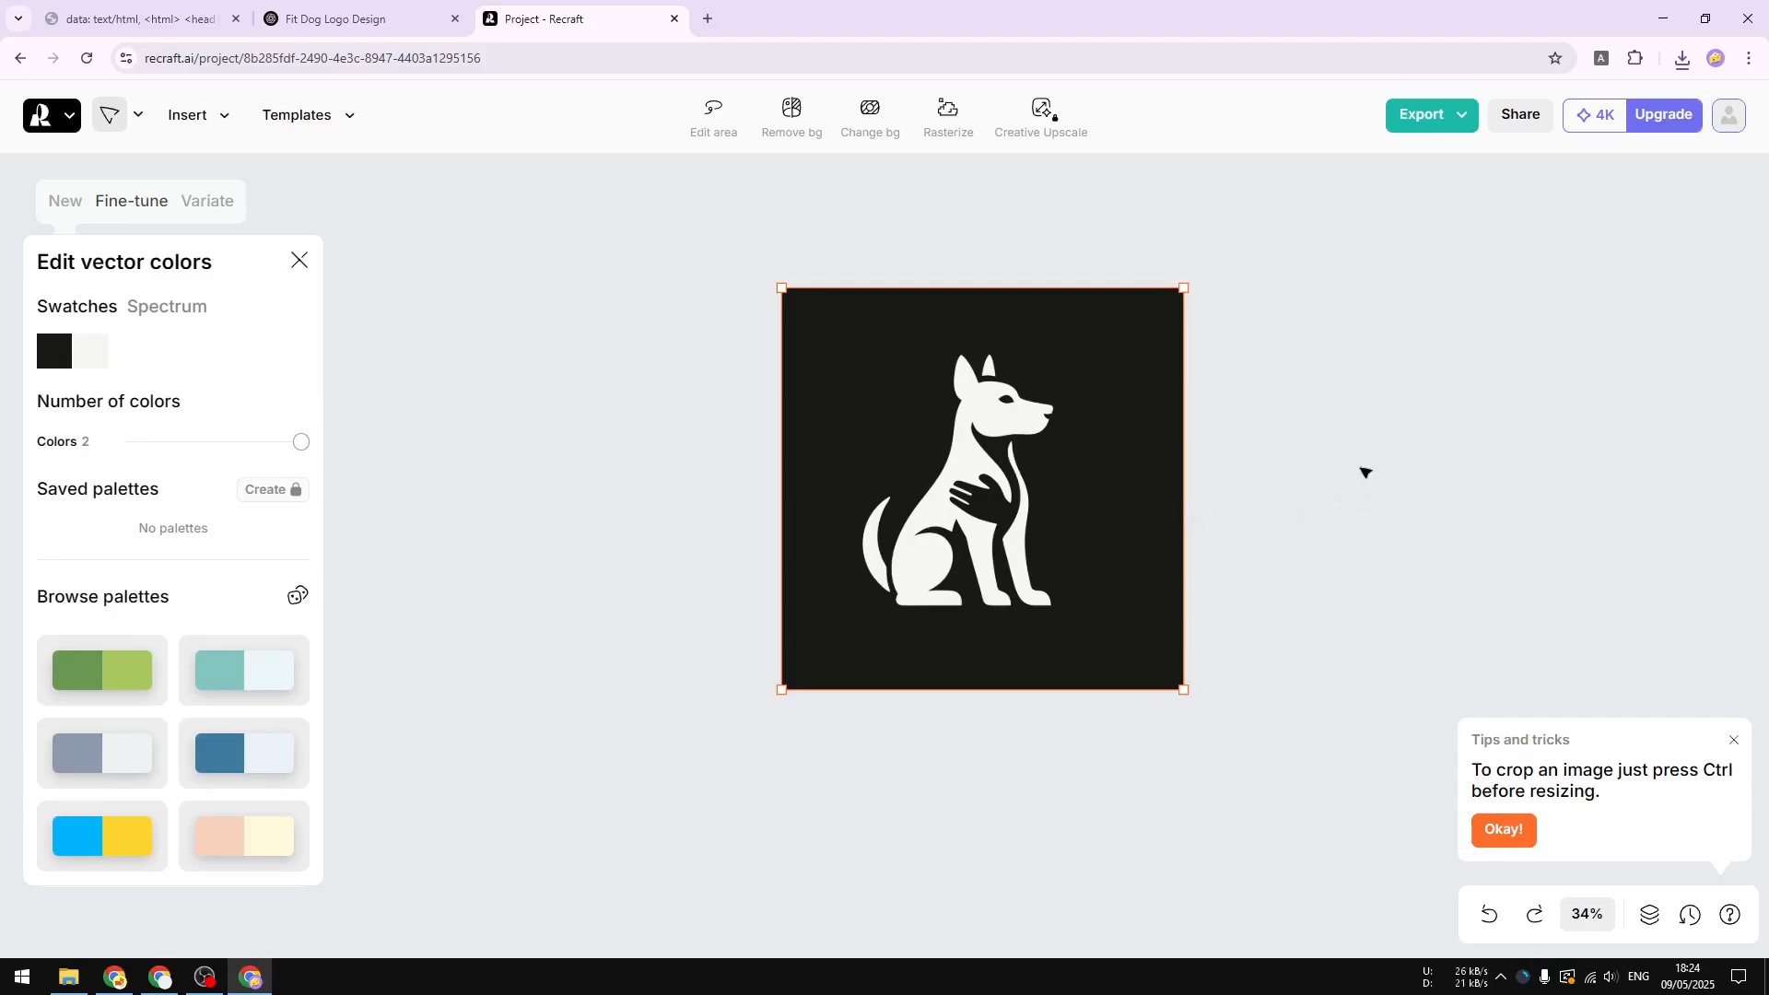
pyautogui.click(1362, 472)
# - Look at the original dog logo in ChatGPT and the vector version in Recraft, and go to the data: text/html browser tab
pyautogui.click(364, 15)
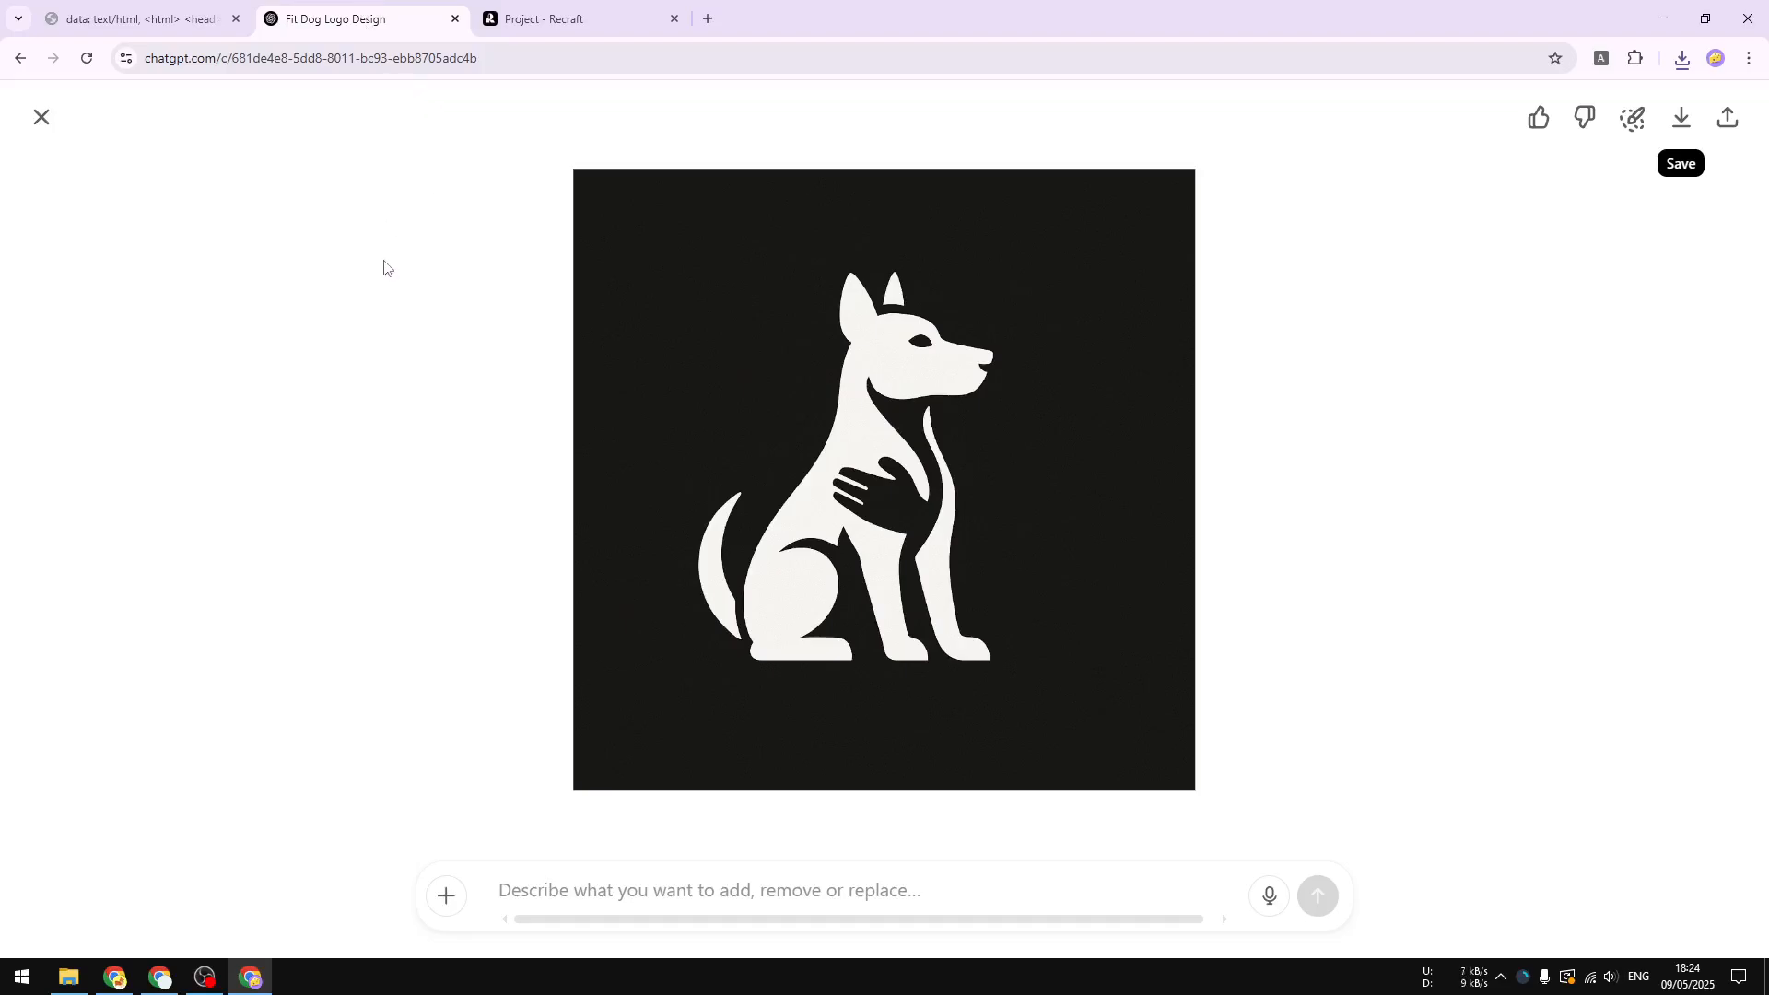
pyautogui.click(571, 22)
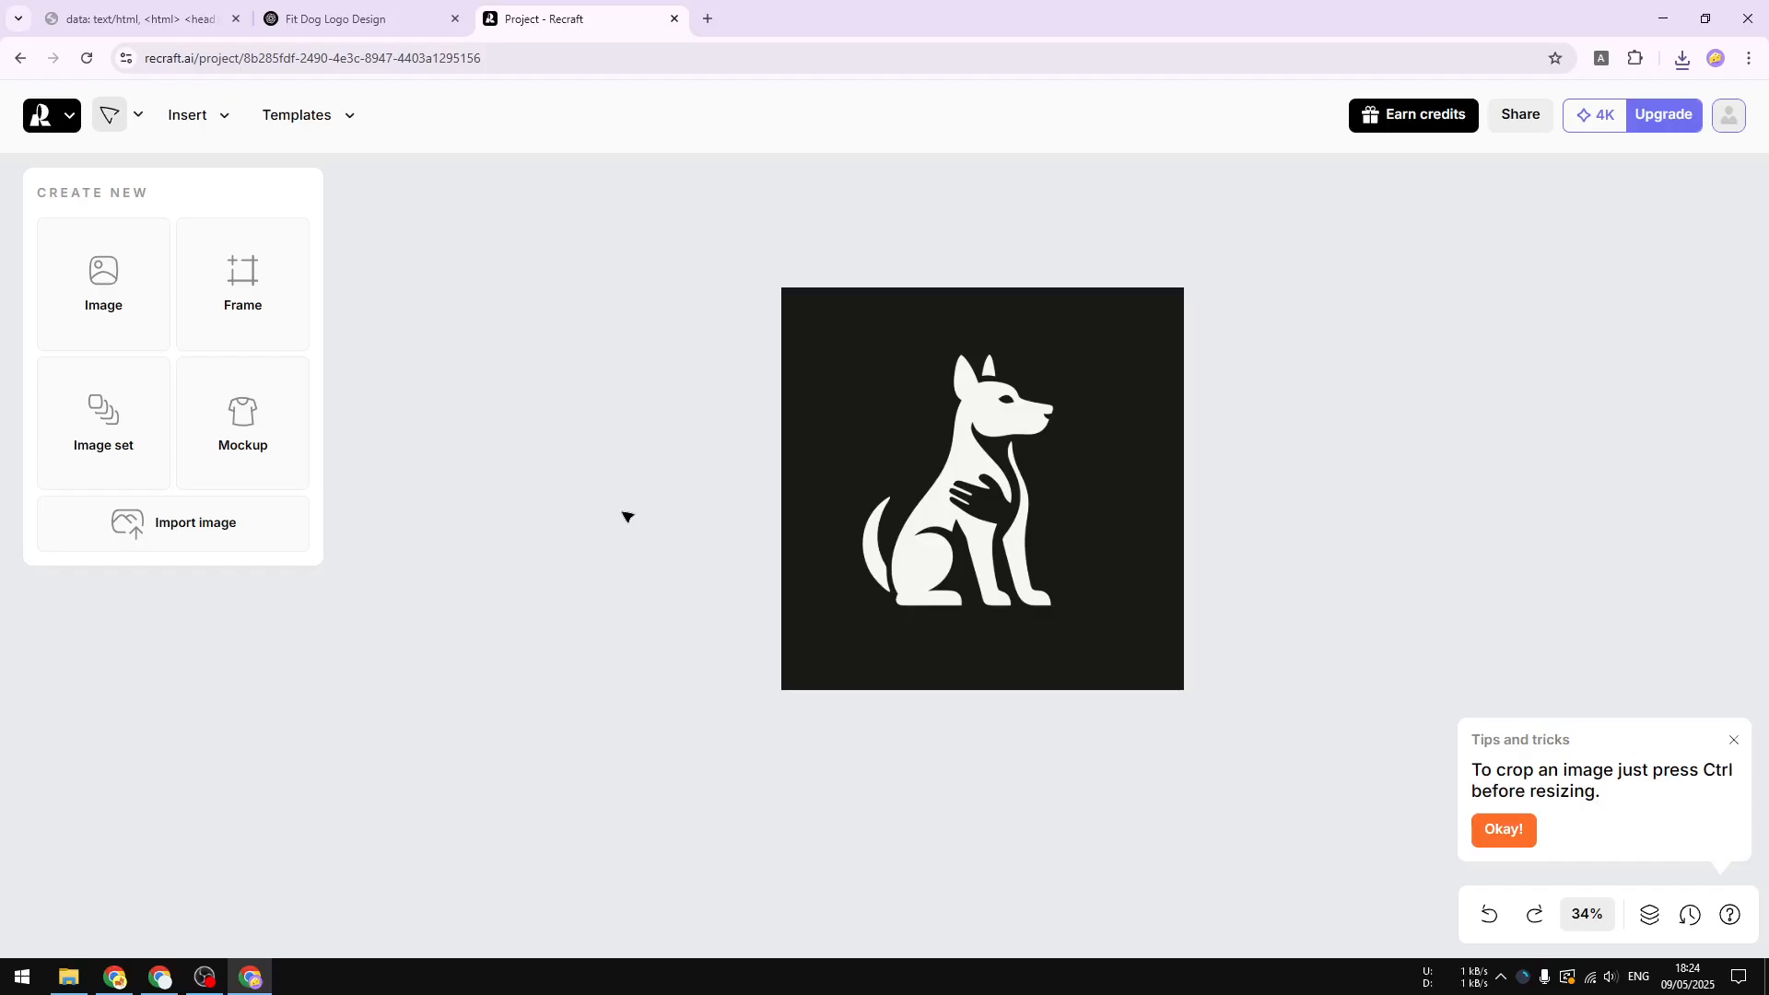
pyautogui.click(128, 19)
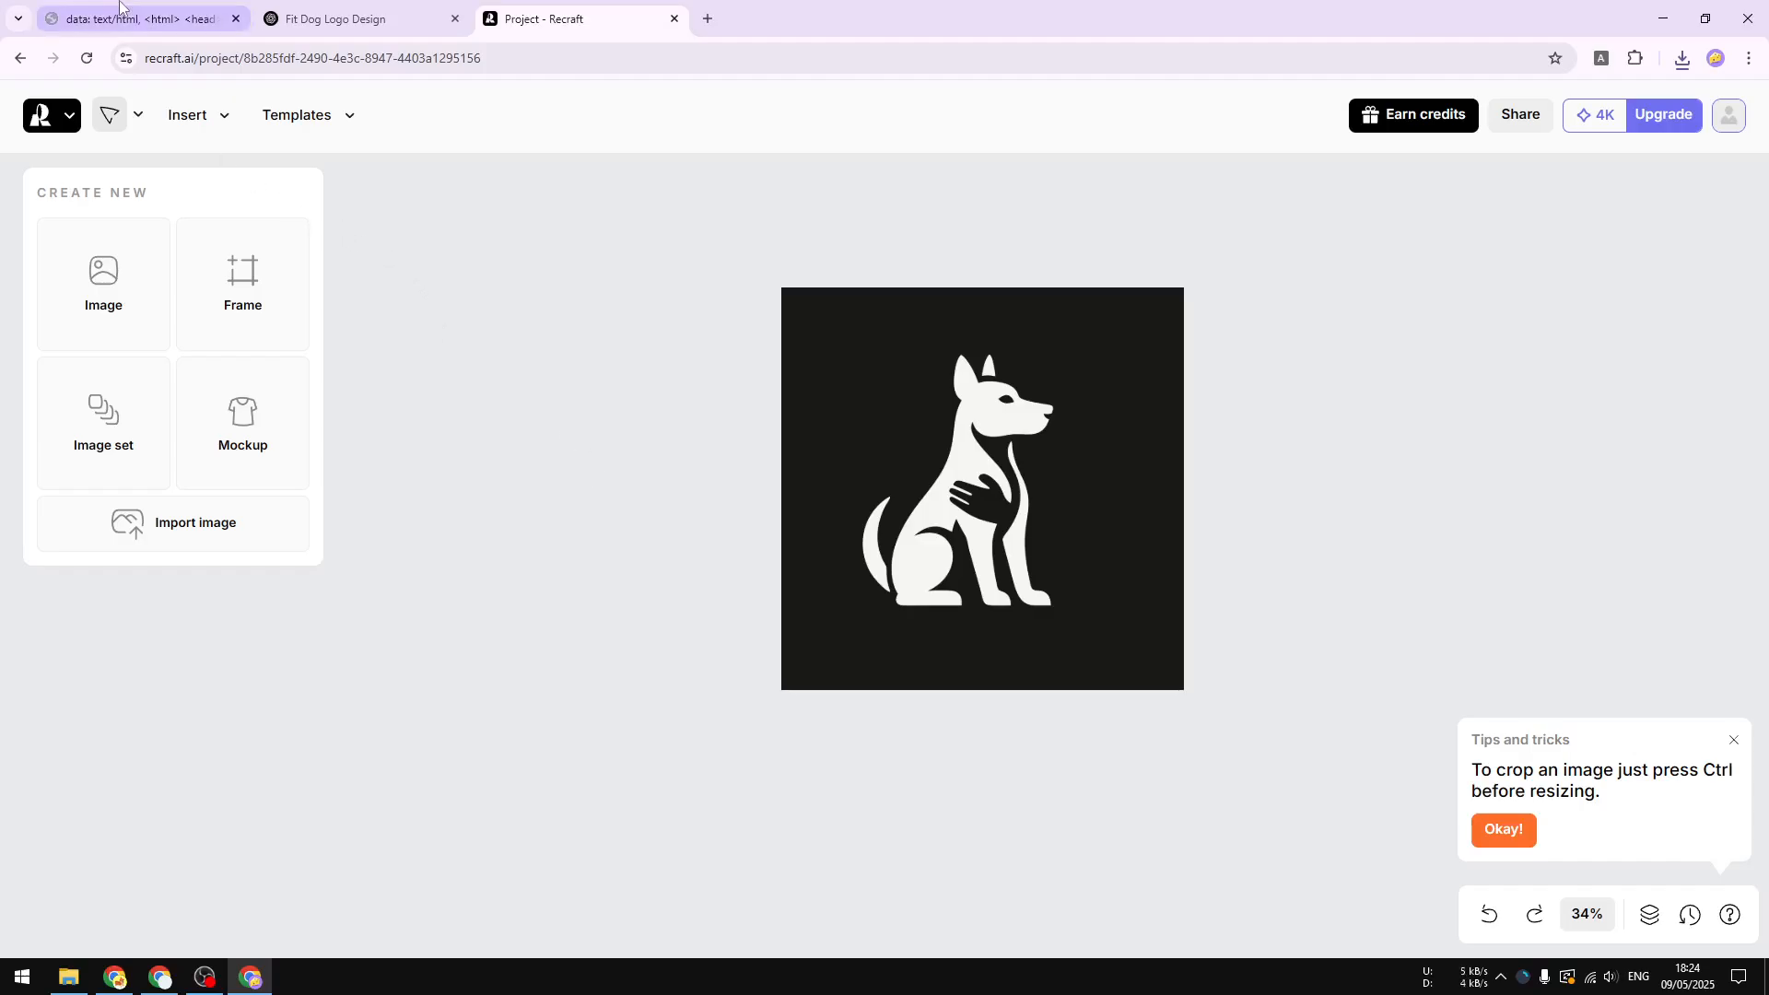